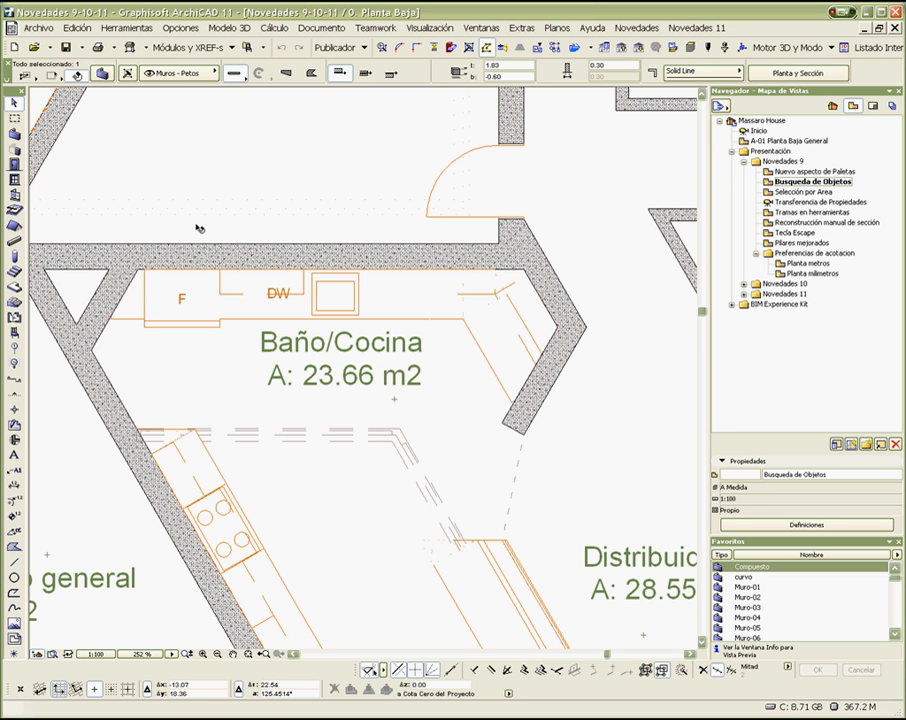
# Open the object default settings and browse the furniture library folders from Armarios y Estanterías through Mesas 11
pyautogui.doubleClick(15, 336)
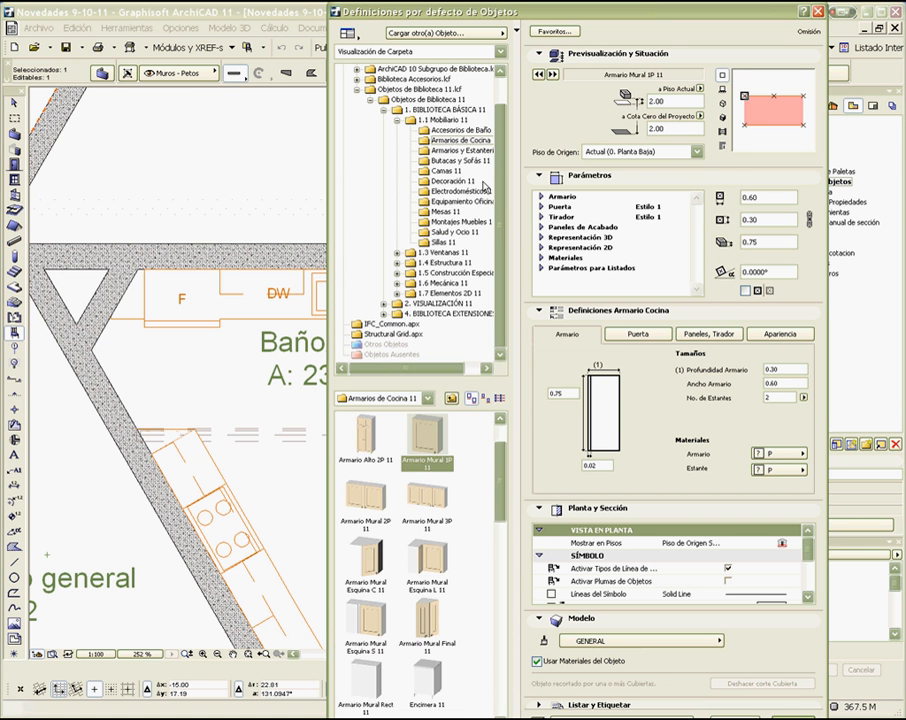
pyautogui.click(455, 150)
pyautogui.click(445, 160)
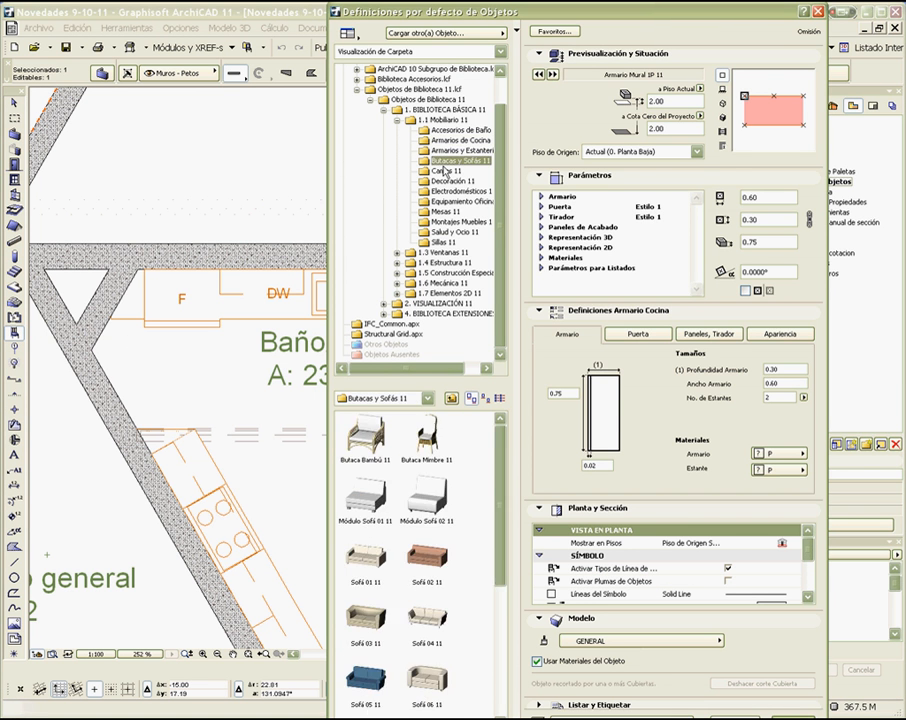
pyautogui.click(445, 171)
pyautogui.click(447, 181)
pyautogui.click(448, 191)
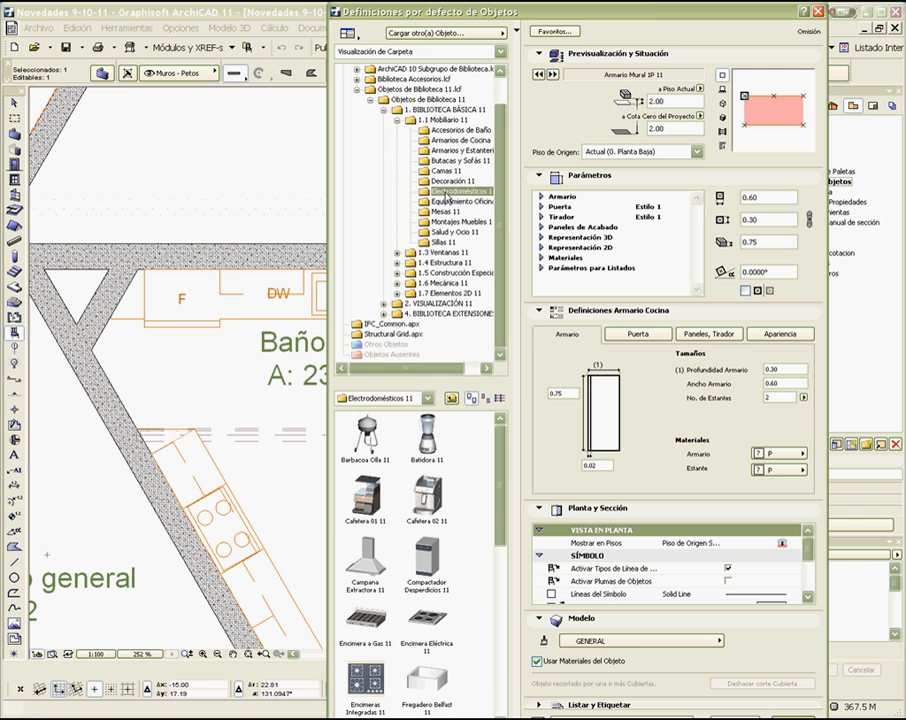
pyautogui.click(447, 201)
pyautogui.click(441, 211)
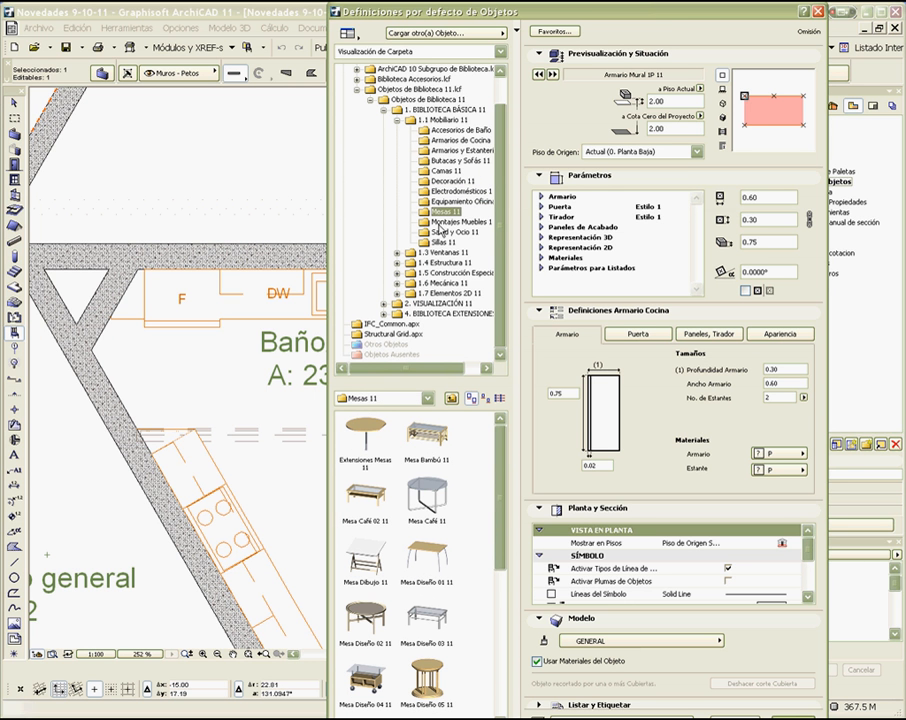
# Search all libraries by keyword for items whose file names contain "armario" and look through the matches
pyautogui.click(491, 52)
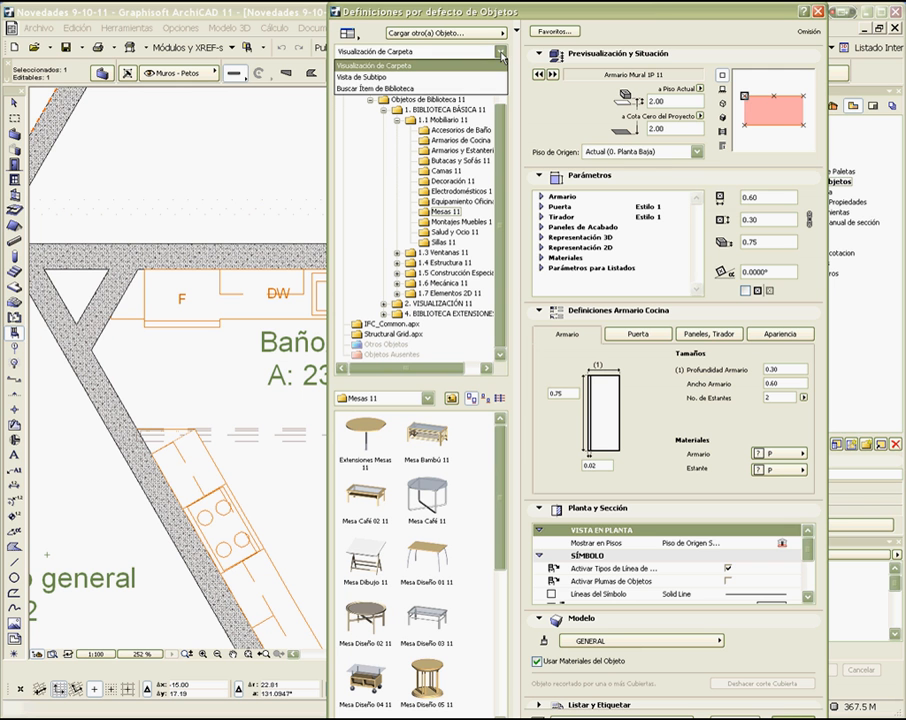
pyautogui.click(389, 88)
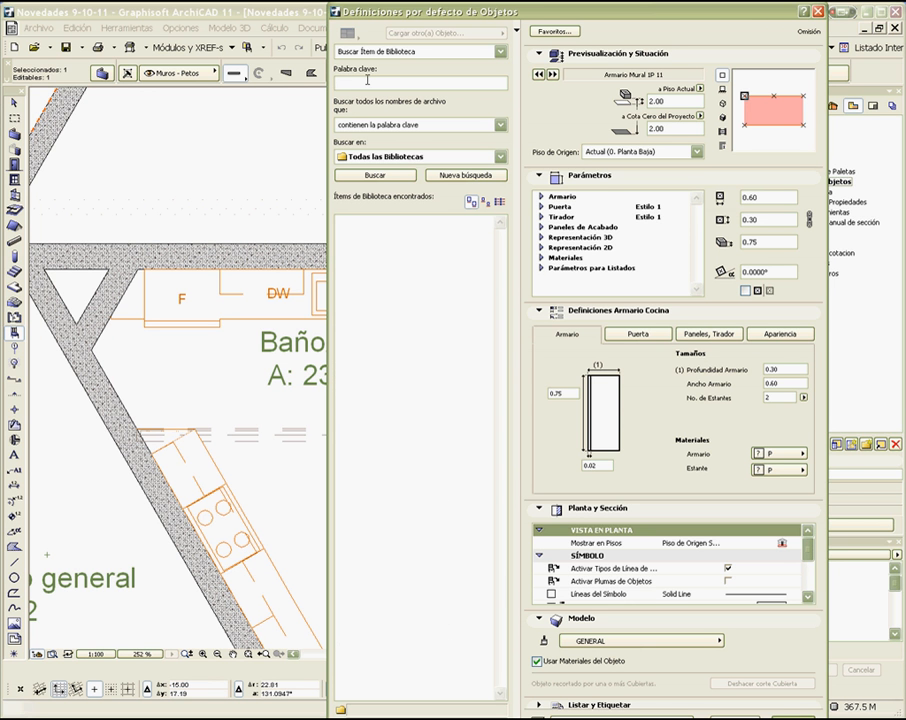
pyautogui.write('armario')
pyautogui.click(399, 180)
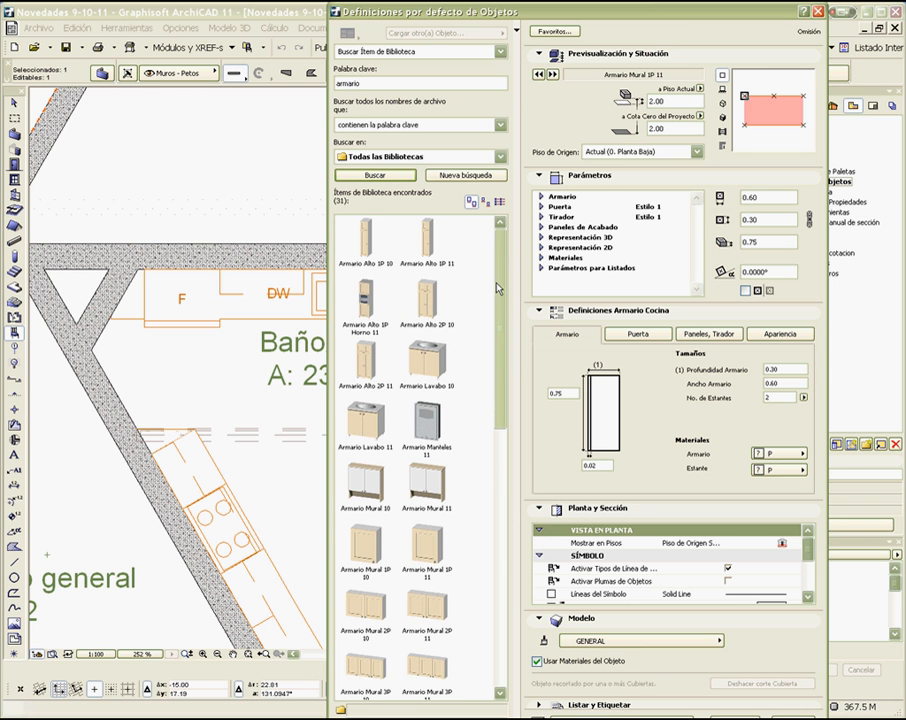
pyautogui.scroll(-5, 497, 316)
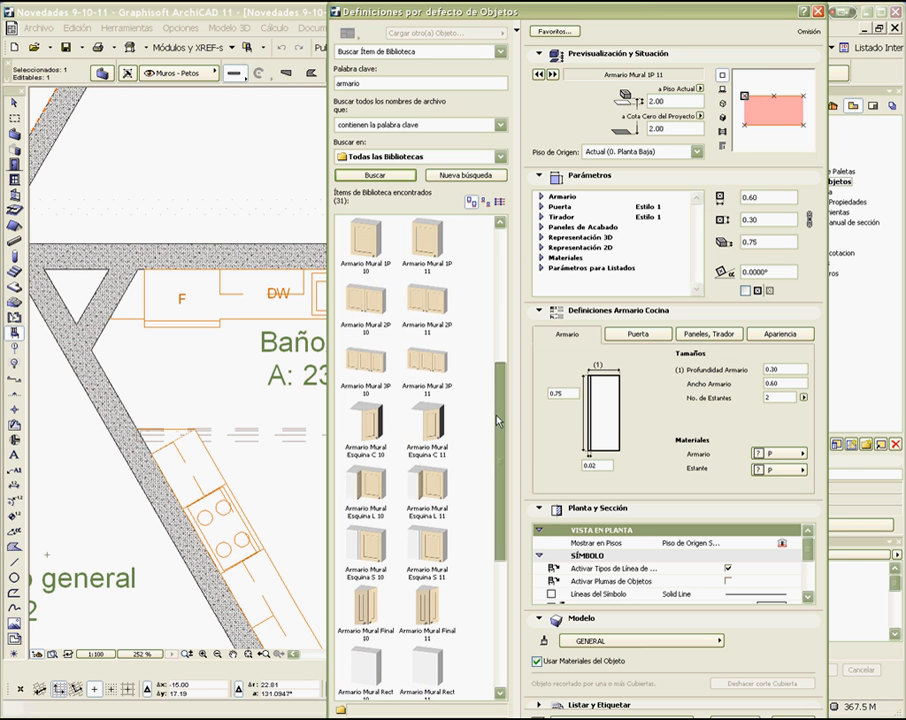
# Load the wall cabinets Armario Mural 1P 11, Armario Mural 1P 10 and Armario Mural 2P 11 one after another to compare their settings
pyautogui.click(421, 240)
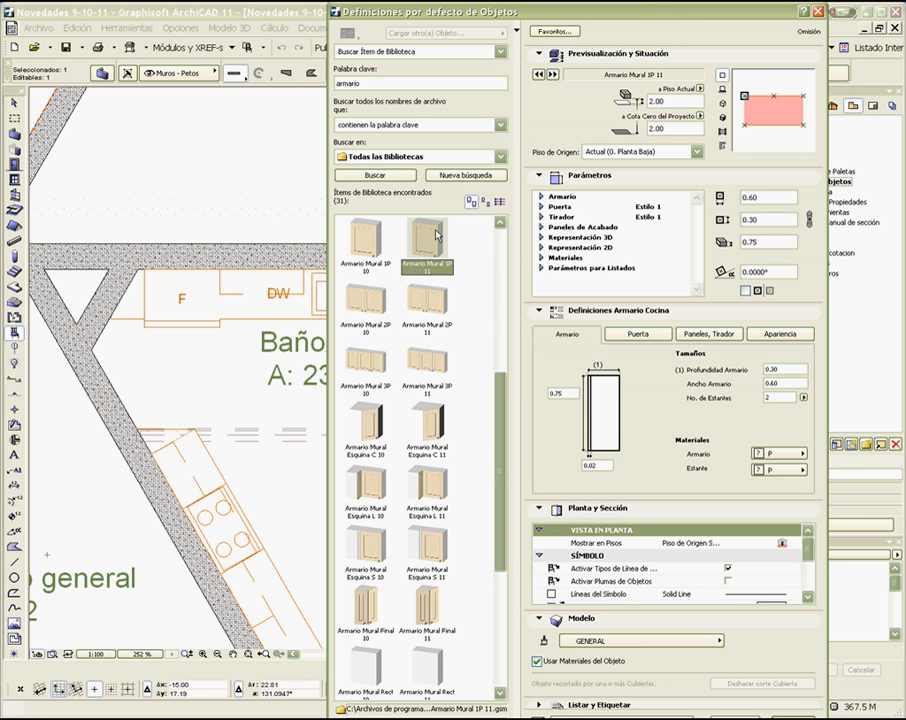
pyautogui.click(370, 240)
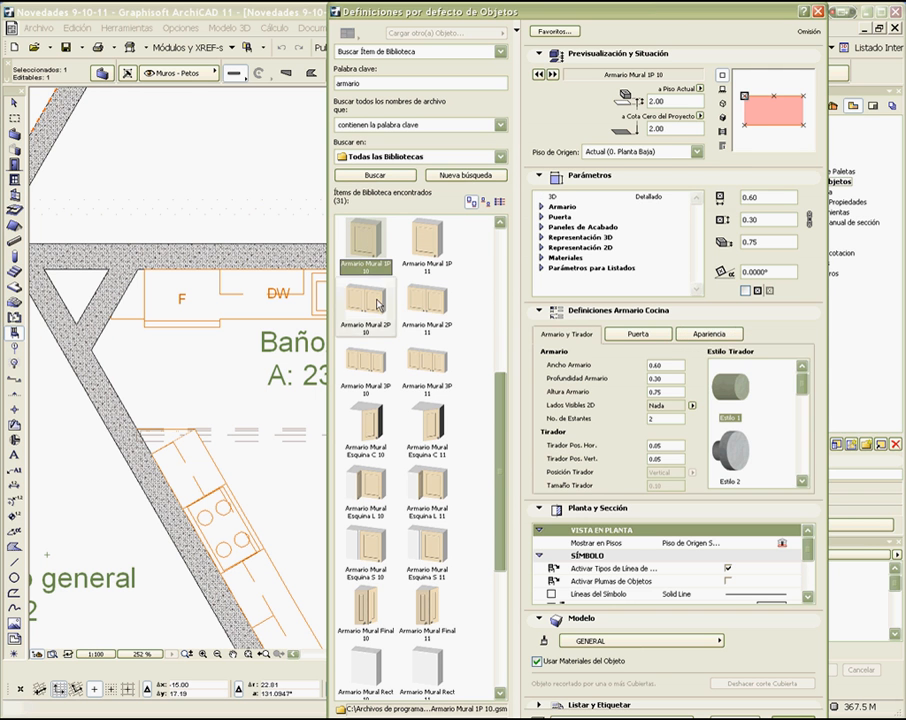
pyautogui.click(436, 300)
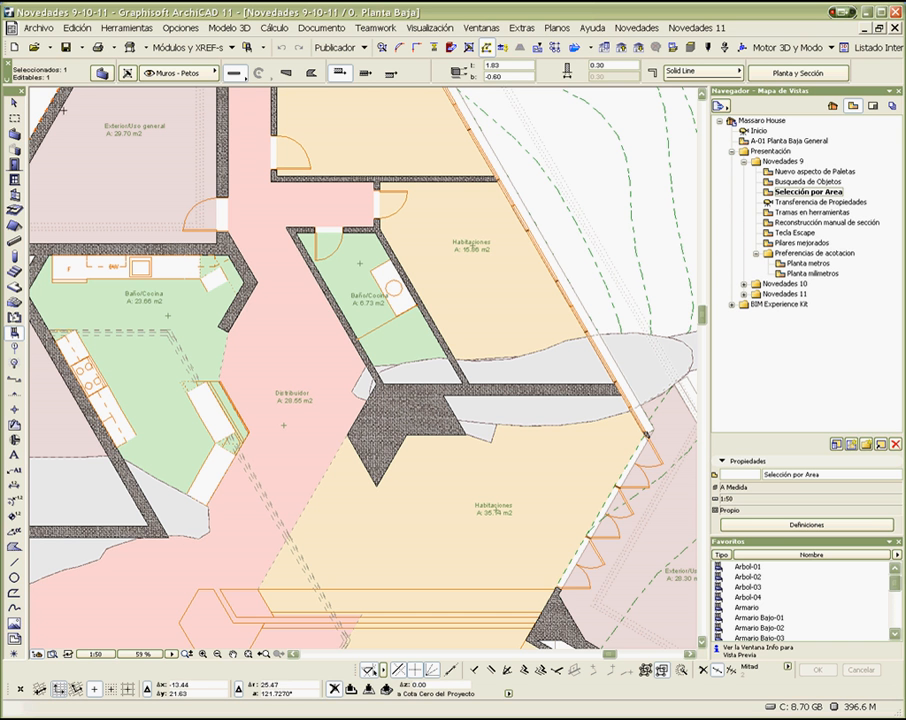
# Select the Habitaciones zone below the thick stone wall by its surface and add the underlying floor slab to the selection
pyautogui.click(15, 104)
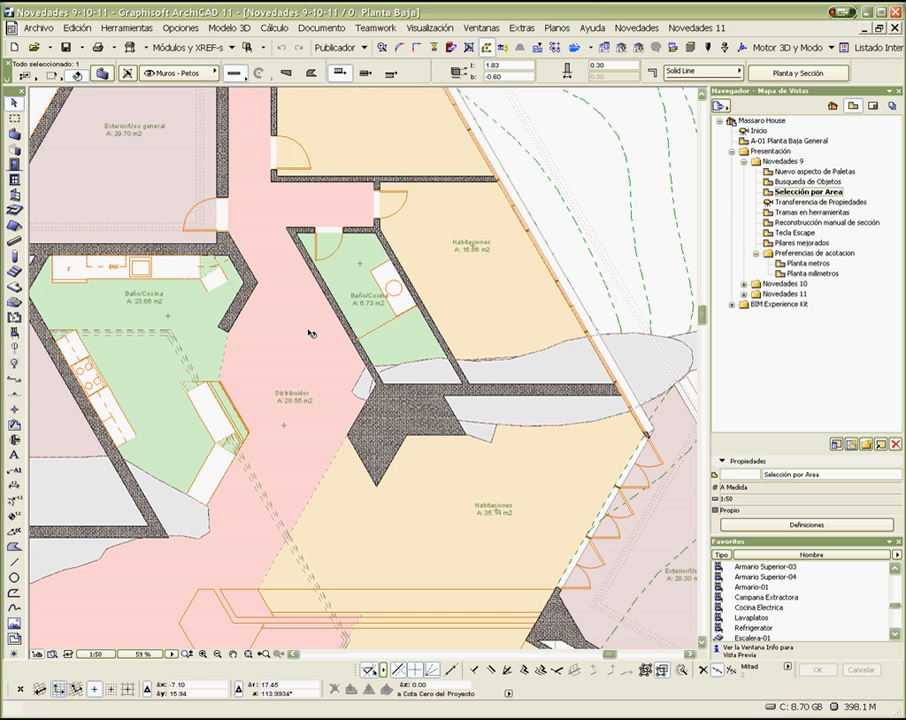
pyautogui.click(406, 506)
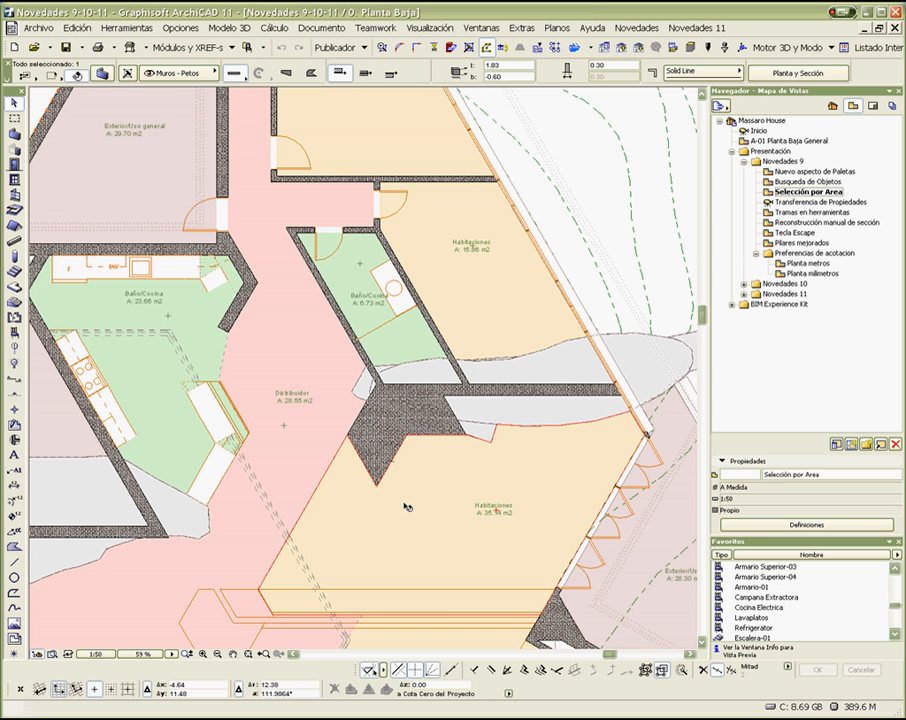
pyautogui.click(406, 506)
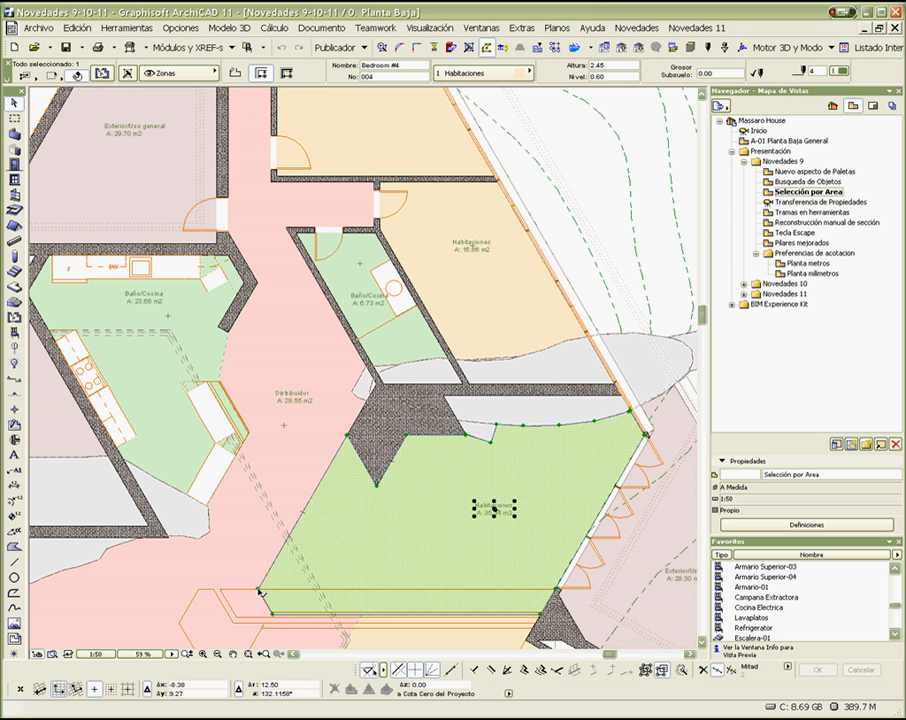
pyautogui.keyDown('shift'); pyautogui.click(413, 522); pyautogui.keyUp('shift')
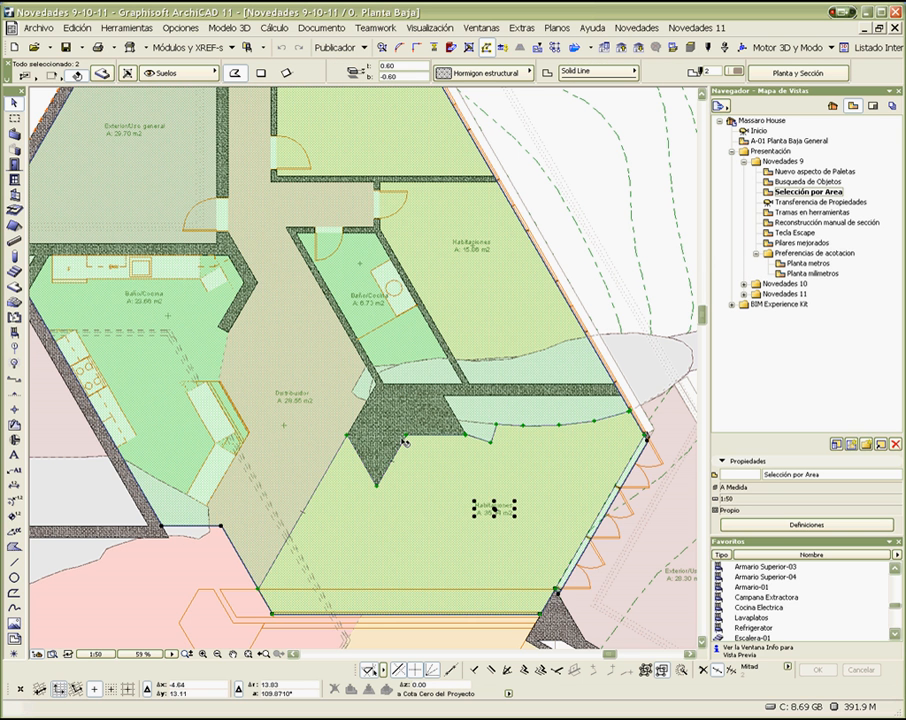
# Select the overlapping elements at the thick wall junction by surface: add the polygonal wall, then pick each of the two rock meshes alone
pyautogui.scroll(1, 418, 399)
pyautogui.scroll(6, 418, 399)
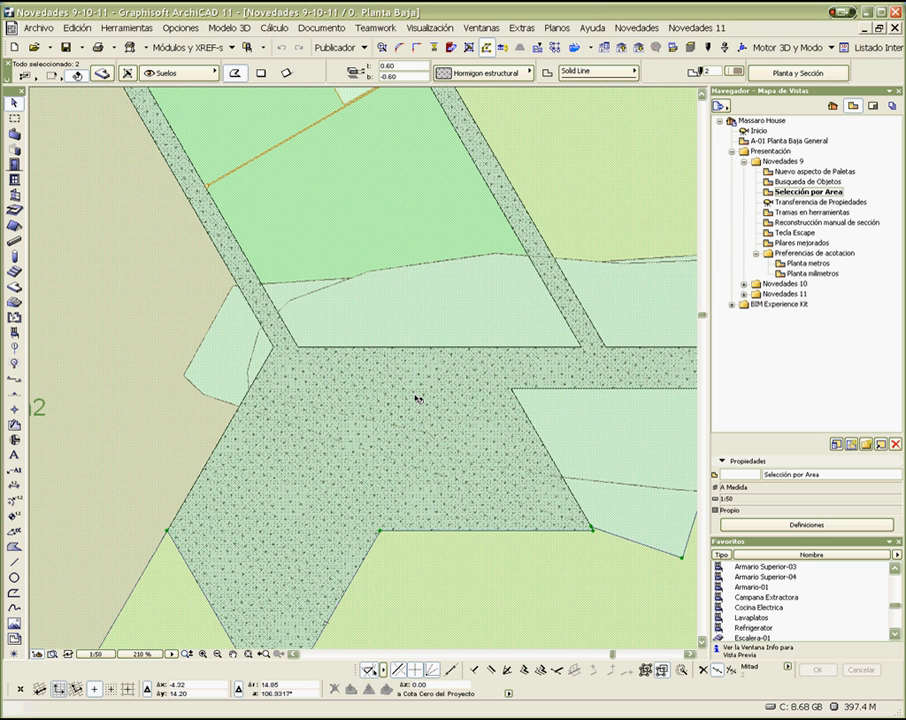
pyautogui.click(418, 398)
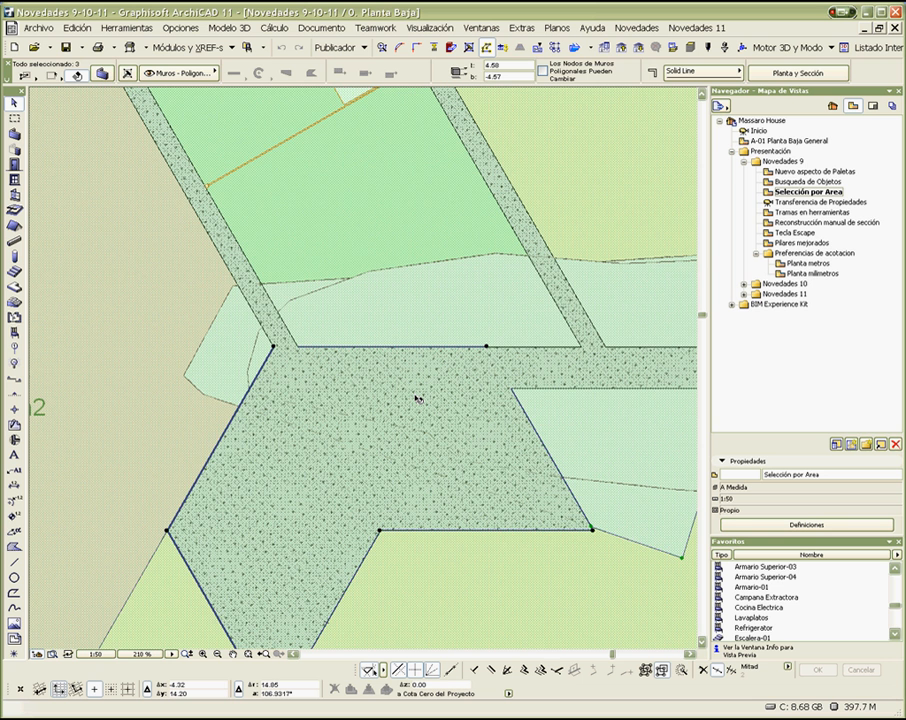
pyautogui.click(418, 398)
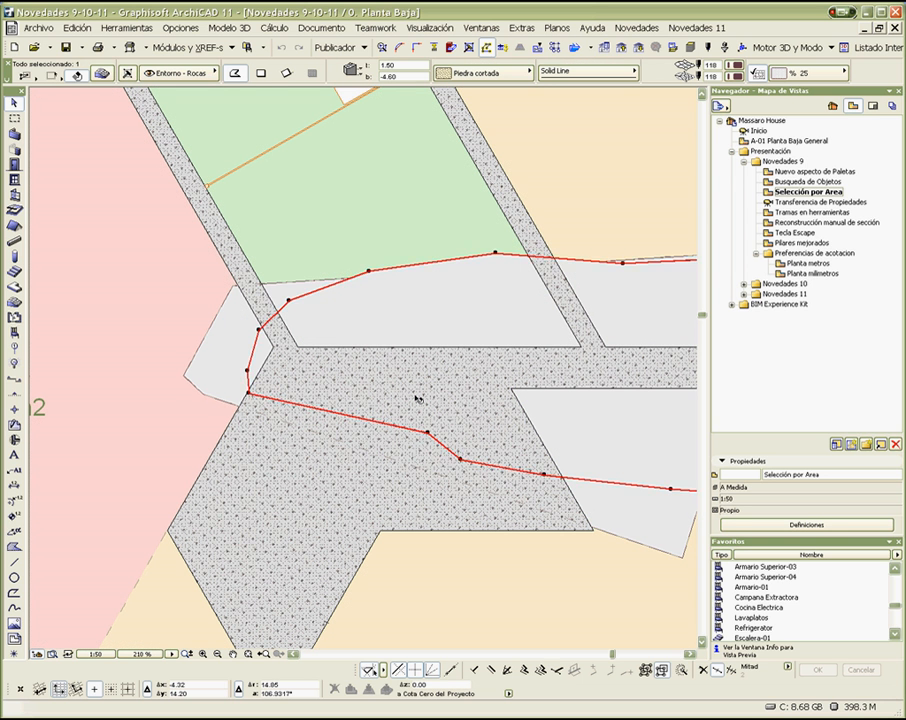
pyautogui.click(418, 398)
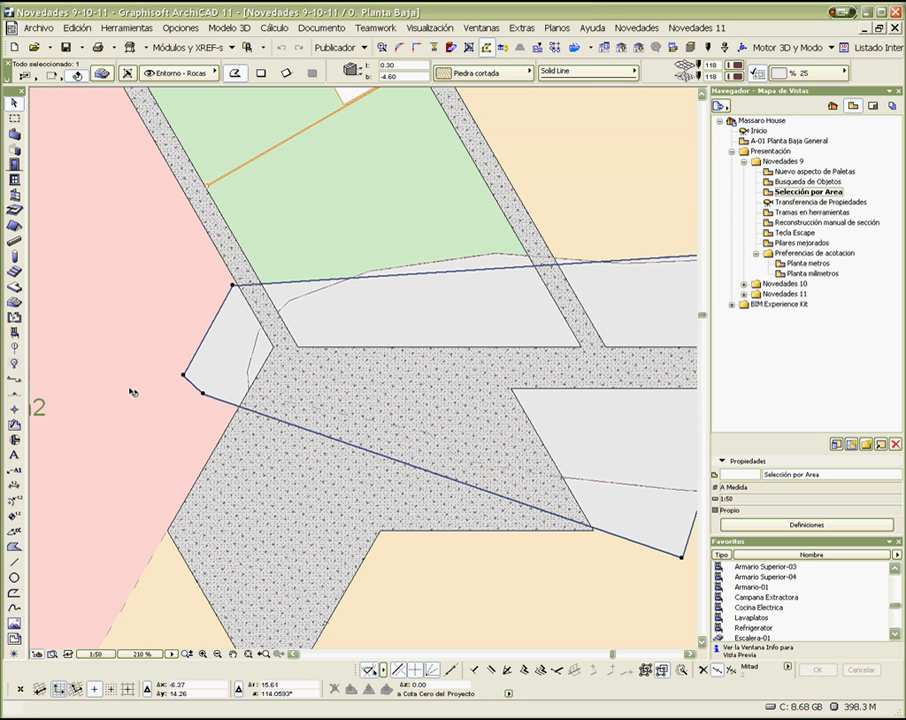
# Select the bathroom's two diagonal partition walls one at a time, clearing the selection in between
pyautogui.click(226, 250)
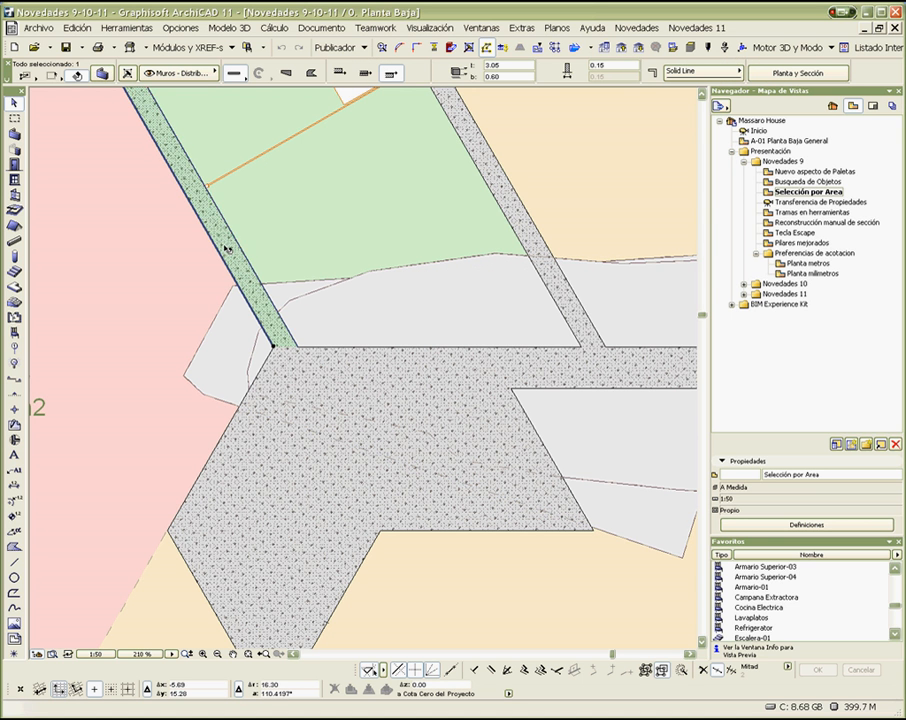
pyautogui.press('Escape')
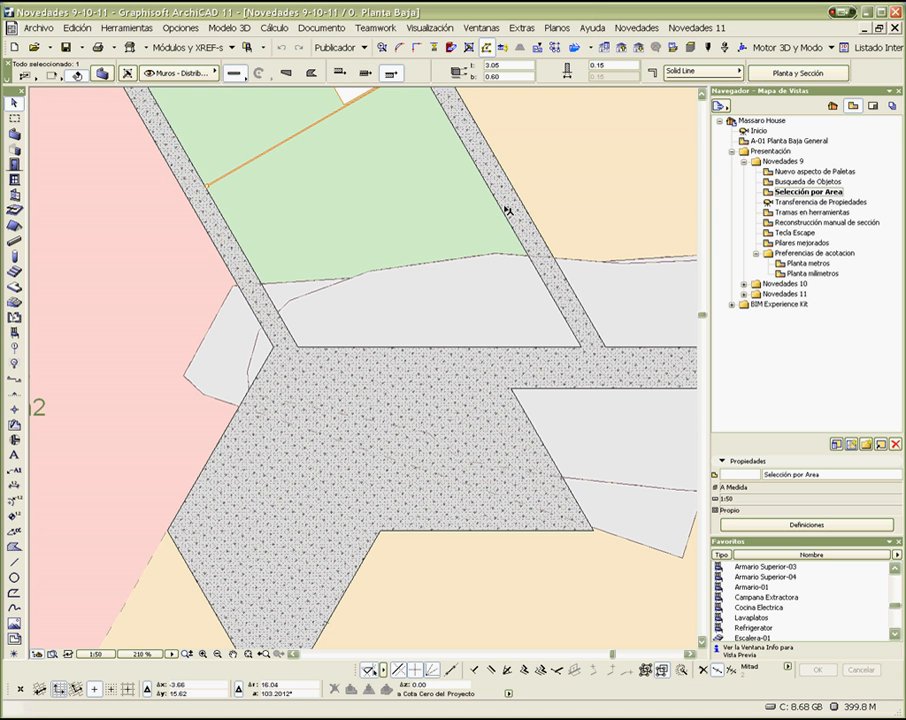
pyautogui.click(507, 210)
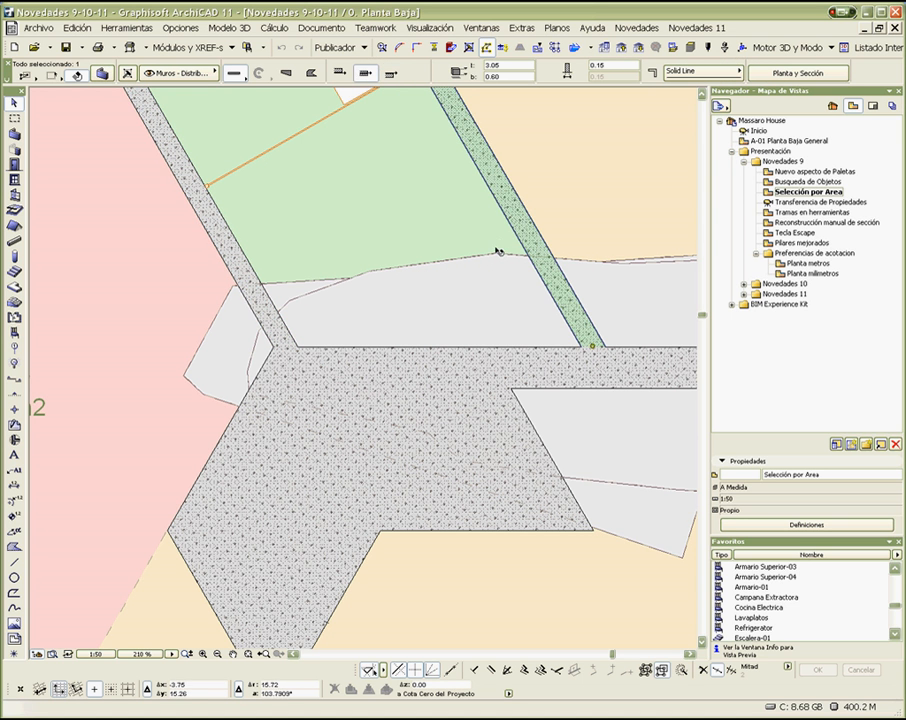
# Open the Transferencia de Propiedades 3D view and try to select doors in the glazed façade with the Door tool
pyautogui.doubleClick(805, 202)
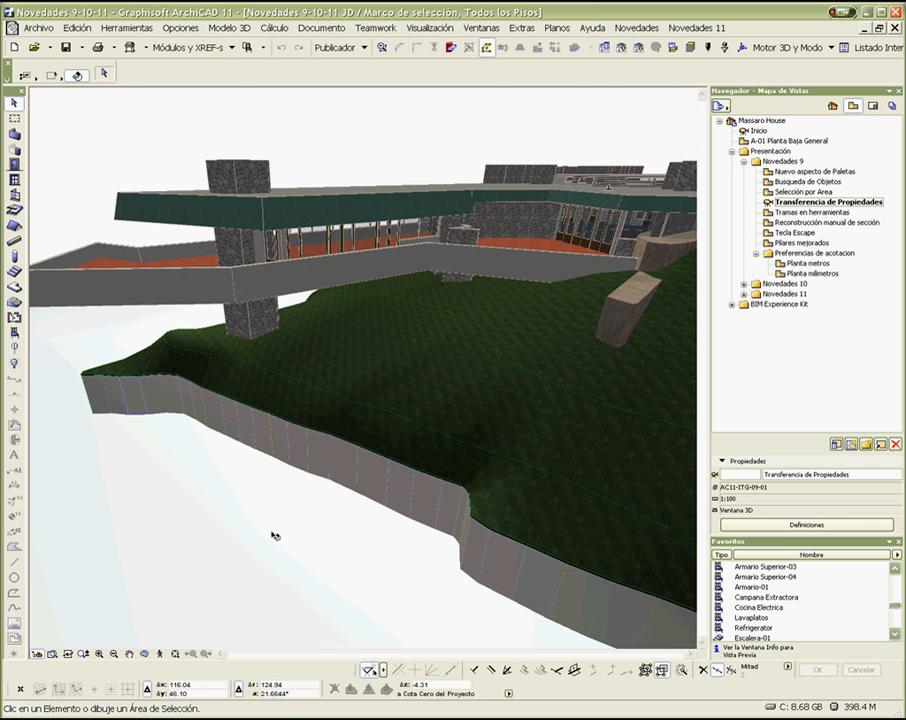
pyautogui.click(14, 164)
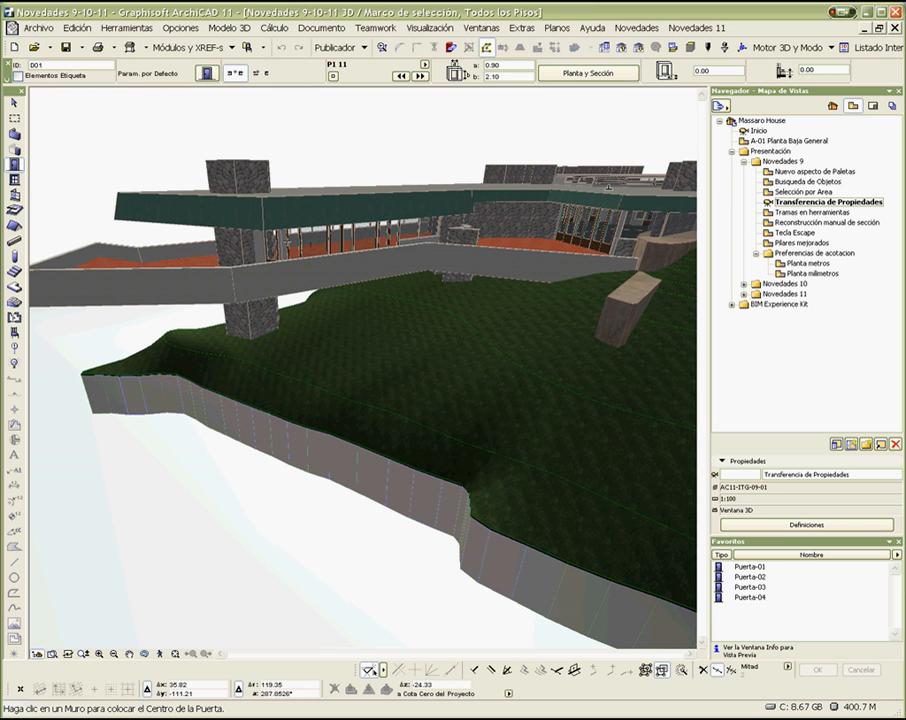
pyautogui.click(277, 245)
pyautogui.keyDown('shift'); pyautogui.click(602, 235); pyautogui.keyUp('shift')
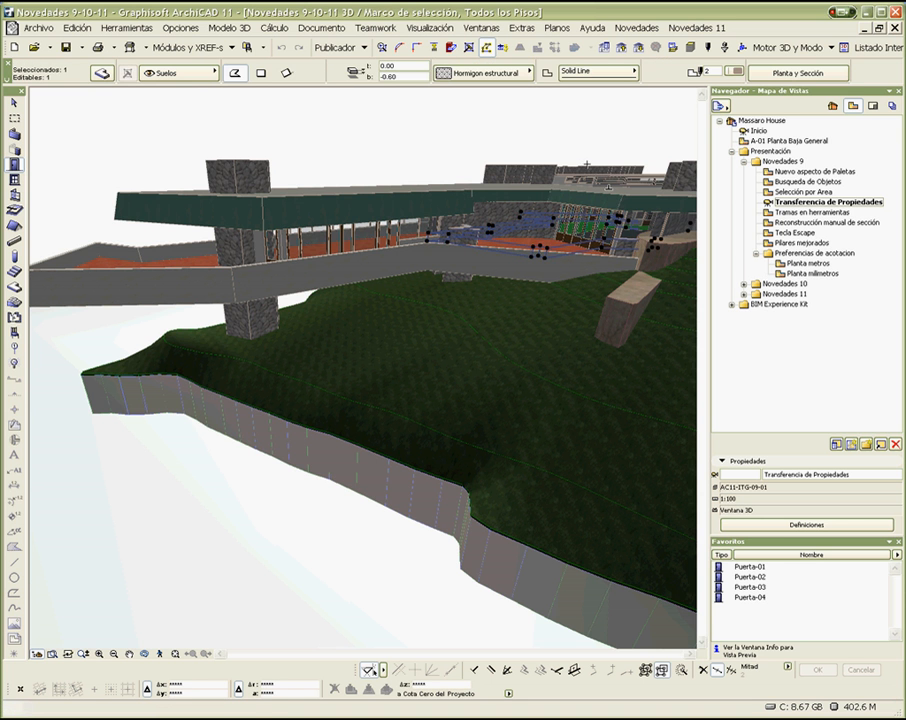
pyautogui.press('Escape')
pyautogui.scroll(1, 604, 252)
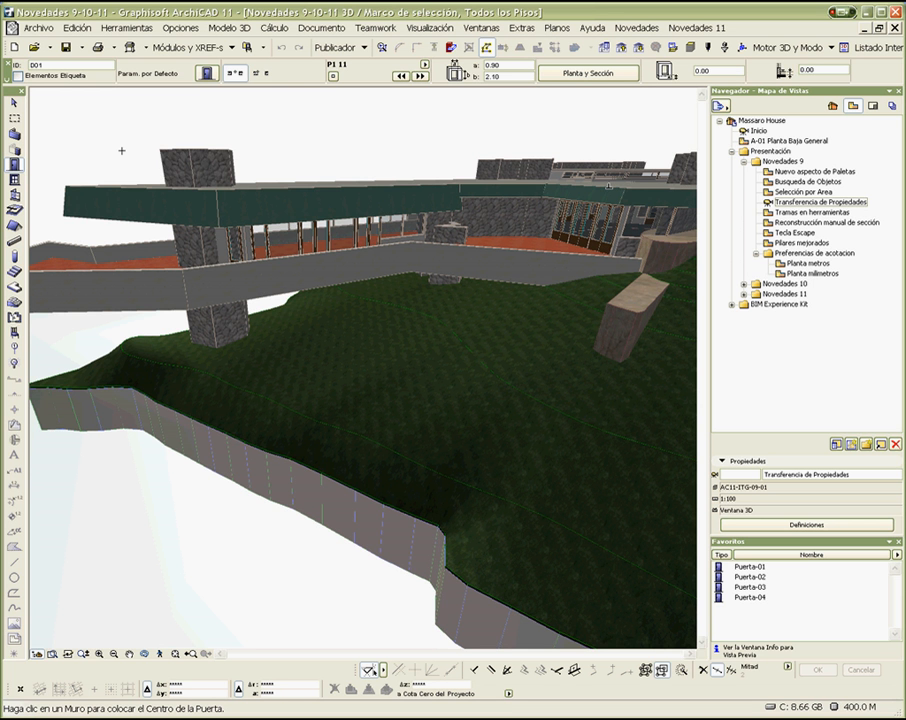
# Select all doors in the 3D view and change their type to P1 Interior Asimétrica 11
pyautogui.hotkey('ctrl', 'a')
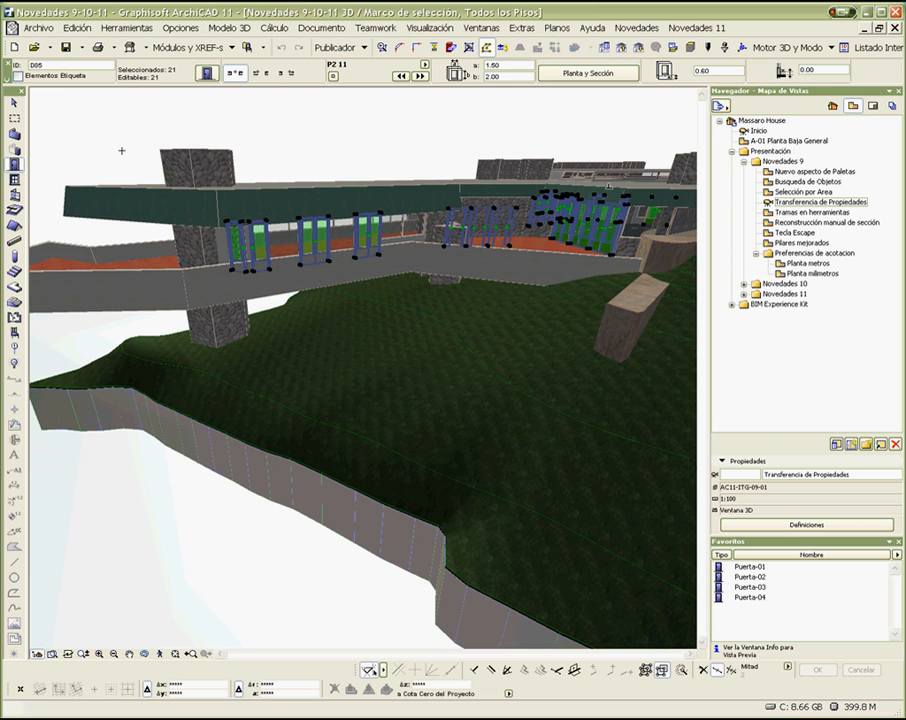
pyautogui.hotkey('ctrl', 't')
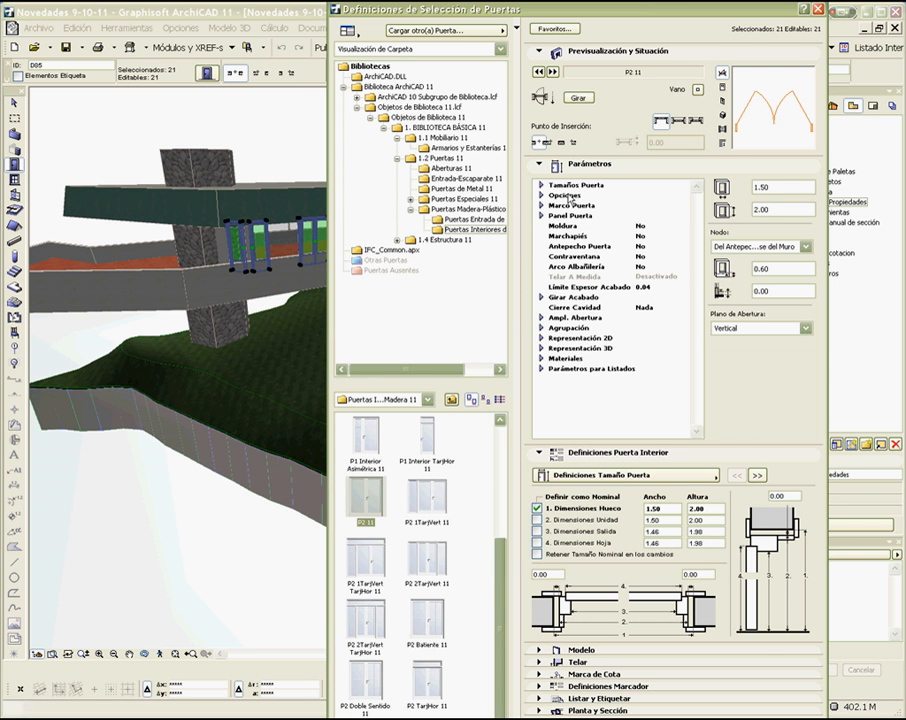
pyautogui.click(541, 163)
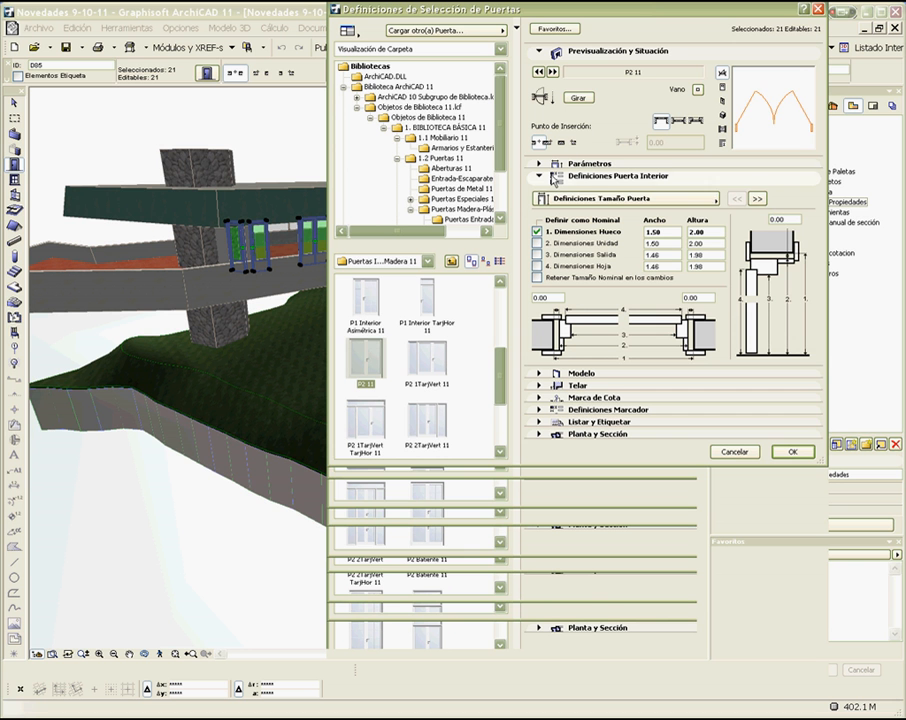
pyautogui.click(722, 114)
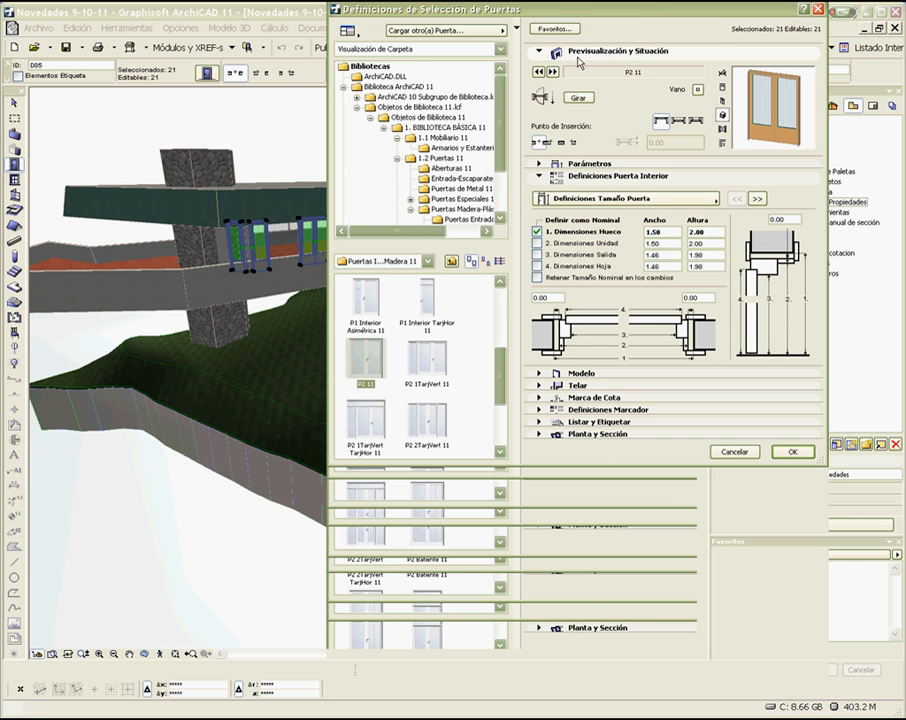
pyautogui.moveTo(559, 14); pyautogui.dragTo(432, 156)
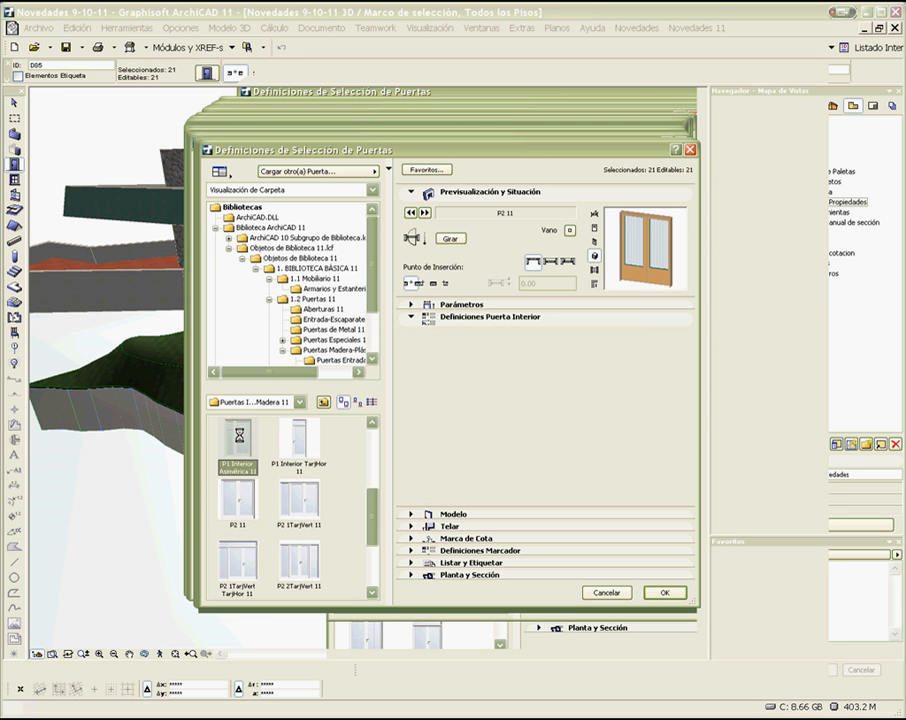
pyautogui.click(241, 438)
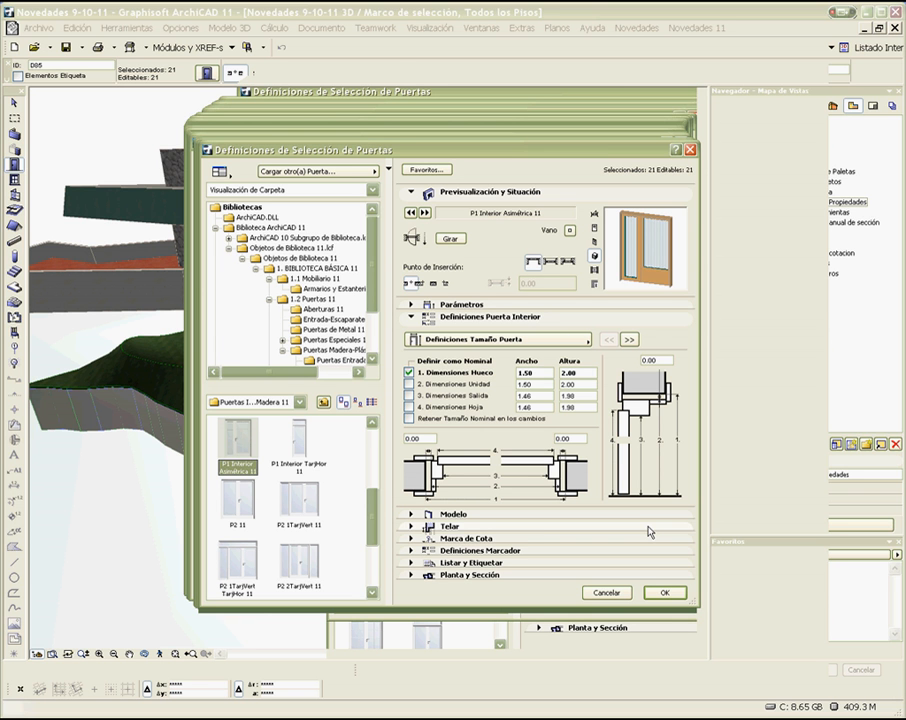
pyautogui.click(665, 592)
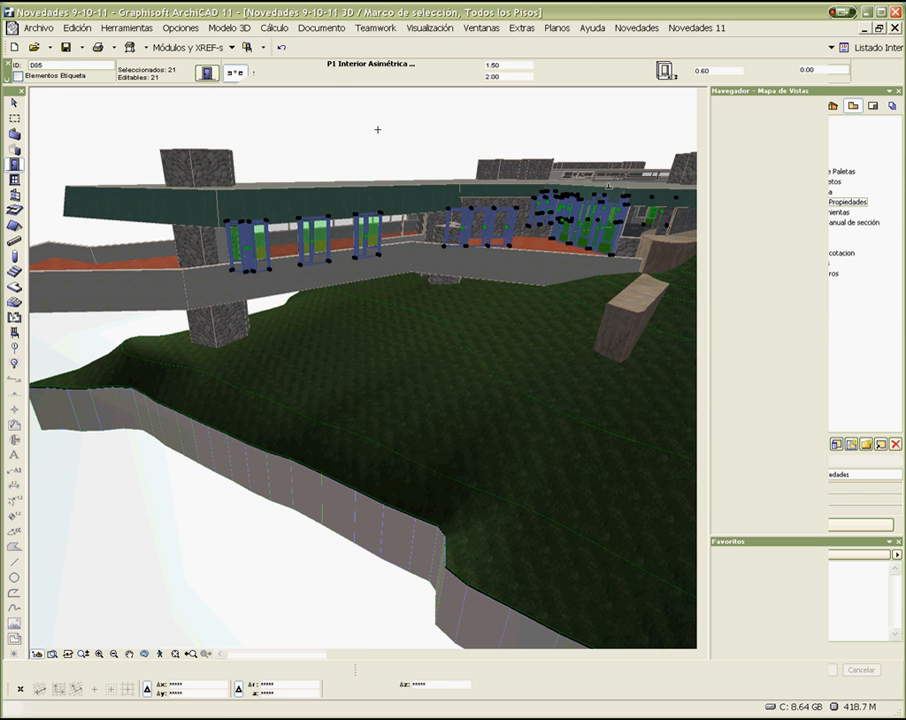
# Clear the door selection, try picking a single door in the glazed façade in 3D, and deselect it after checking its type
pyautogui.press('Escape')
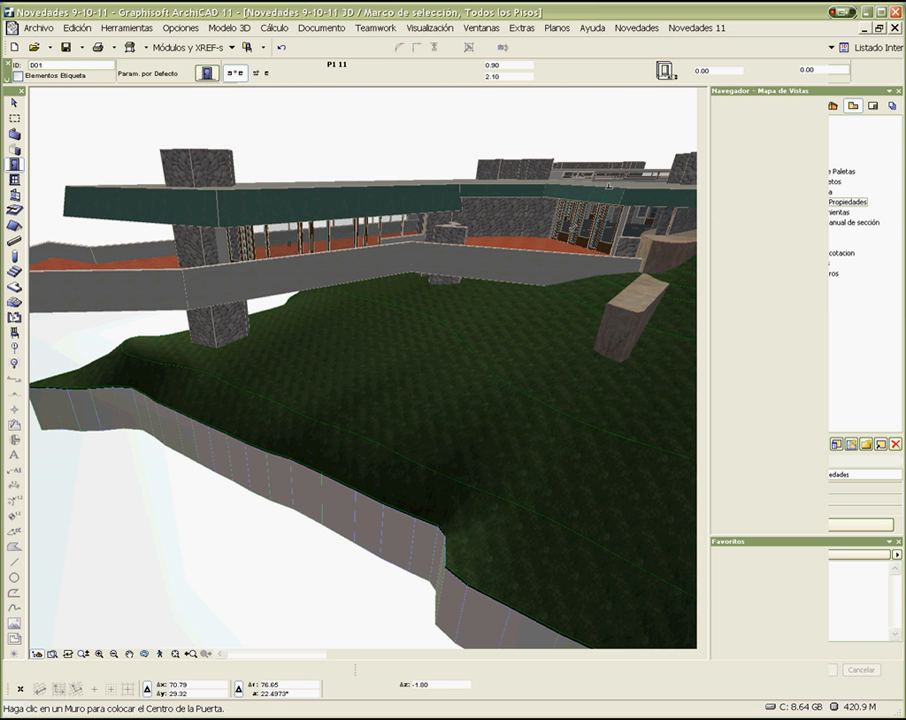
pyautogui.keyDown('shift'); pyautogui.click(605, 251); pyautogui.keyUp('shift')
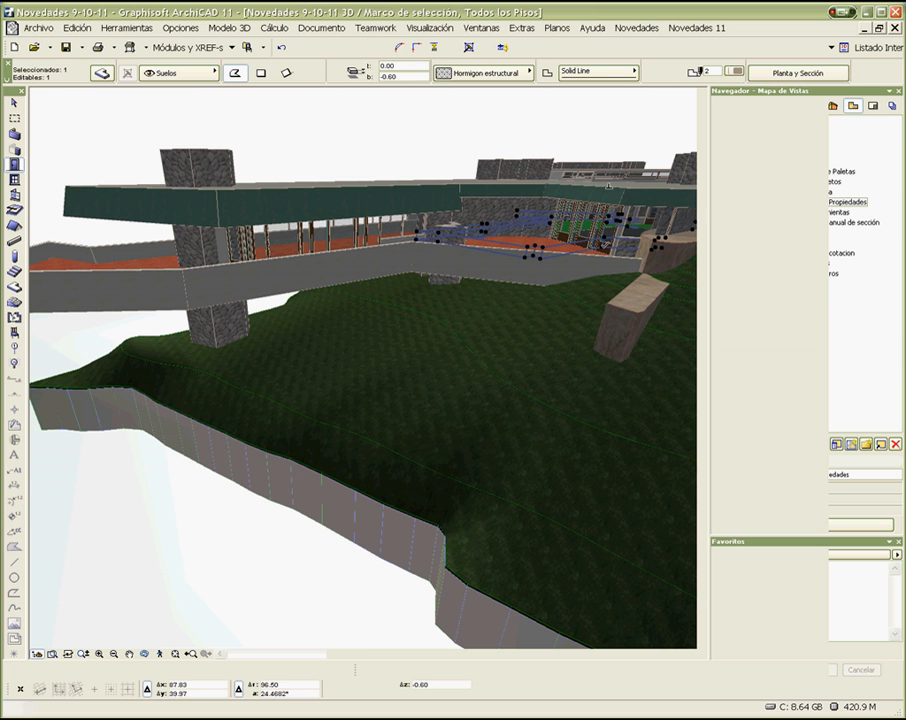
pyautogui.click(520, 121)
pyautogui.keyDown('shift'); pyautogui.click(612, 255); pyautogui.keyUp('shift')
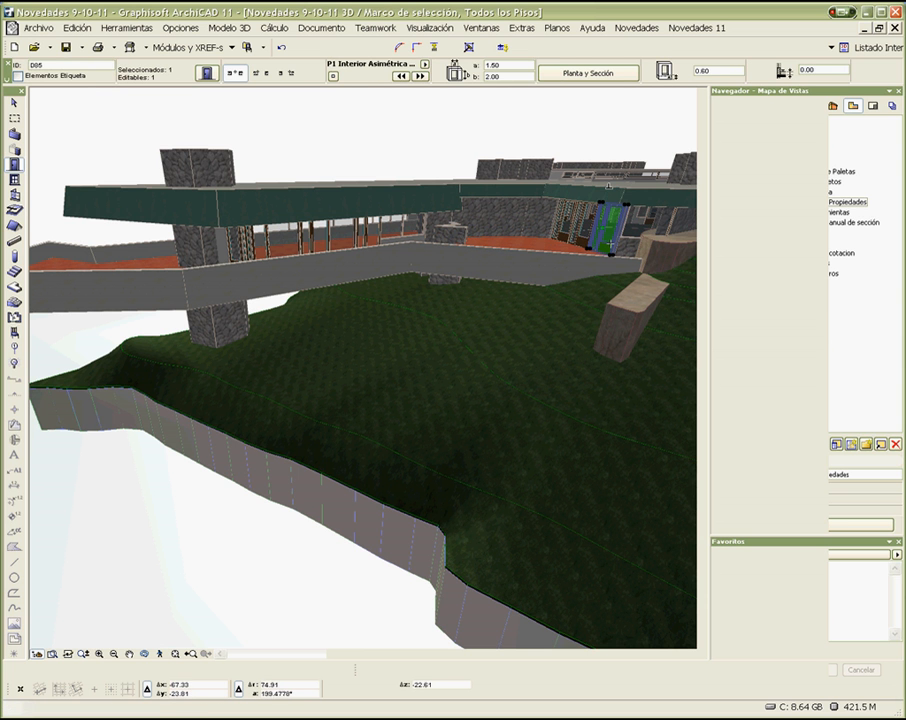
pyautogui.click(454, 126)
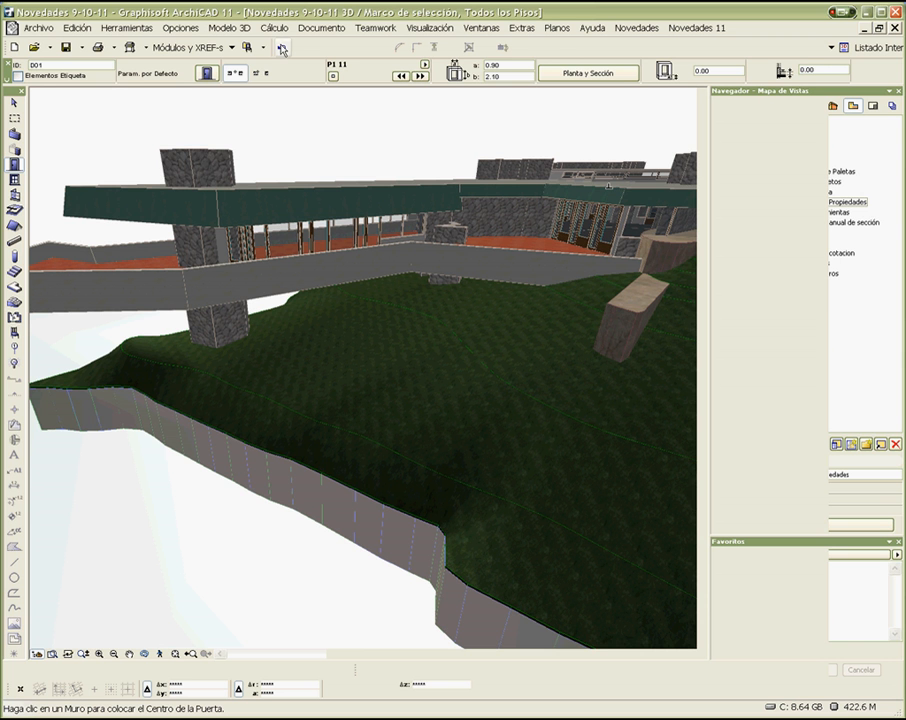
# Undo the type change applied to all doors and clear the selection
pyautogui.hotkey('ctrl', 'a')
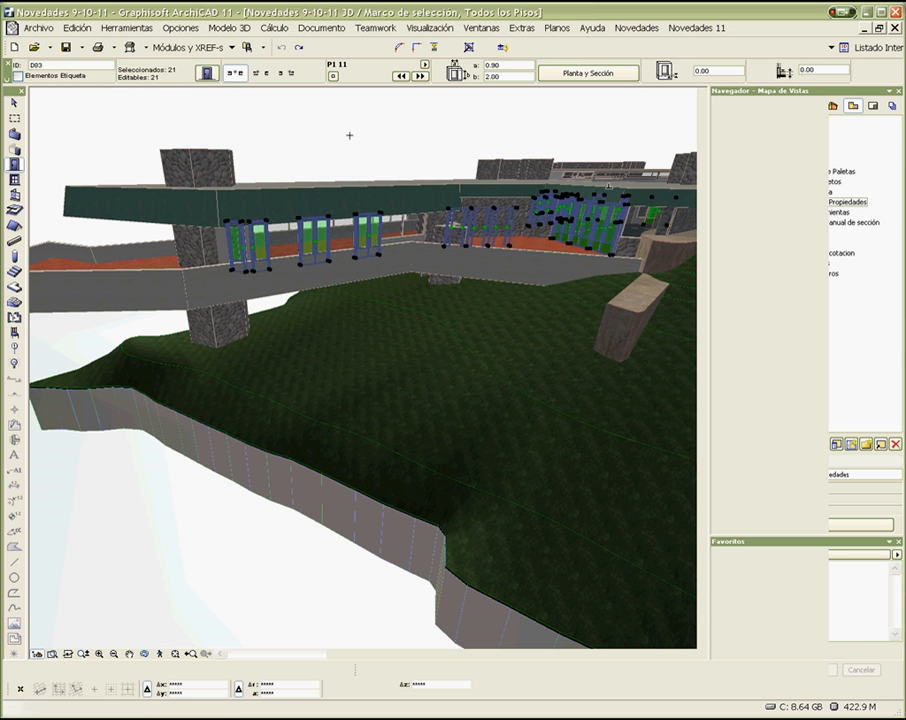
pyautogui.click(350, 137)
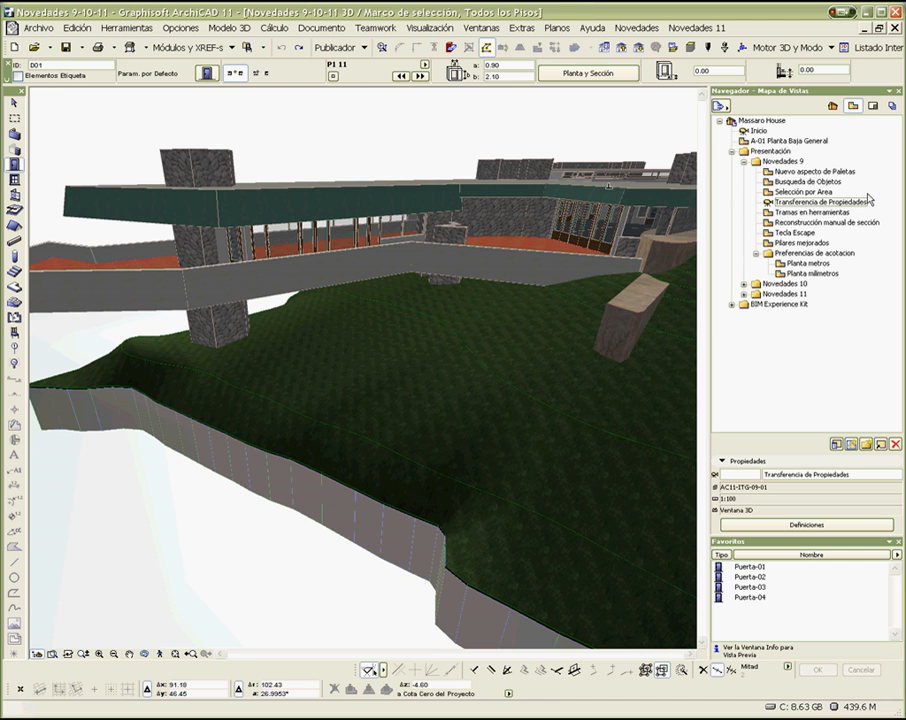
# Open the Tramas en herramientas view and enable Tramas Envolventes in the settings of the pool's water slab
pyautogui.doubleClick(815, 212)
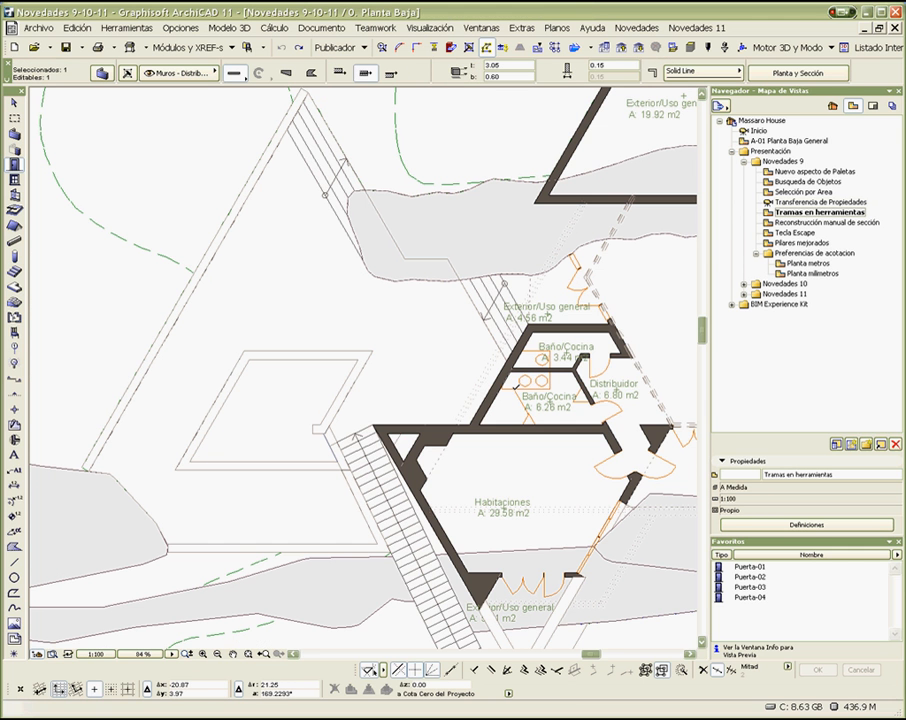
pyautogui.click(278, 399)
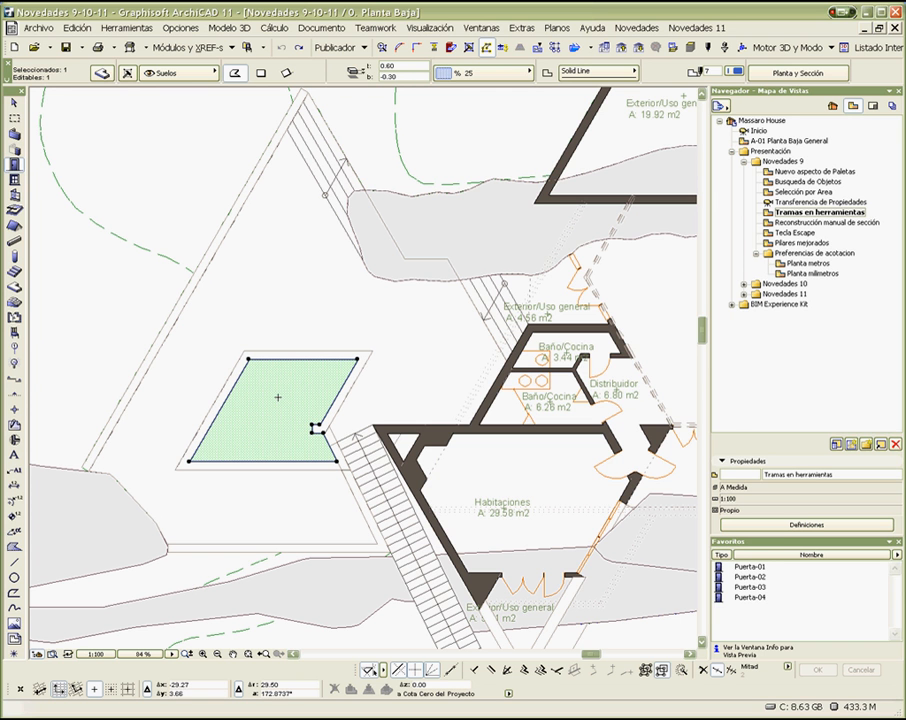
pyautogui.doubleClick(278, 402)
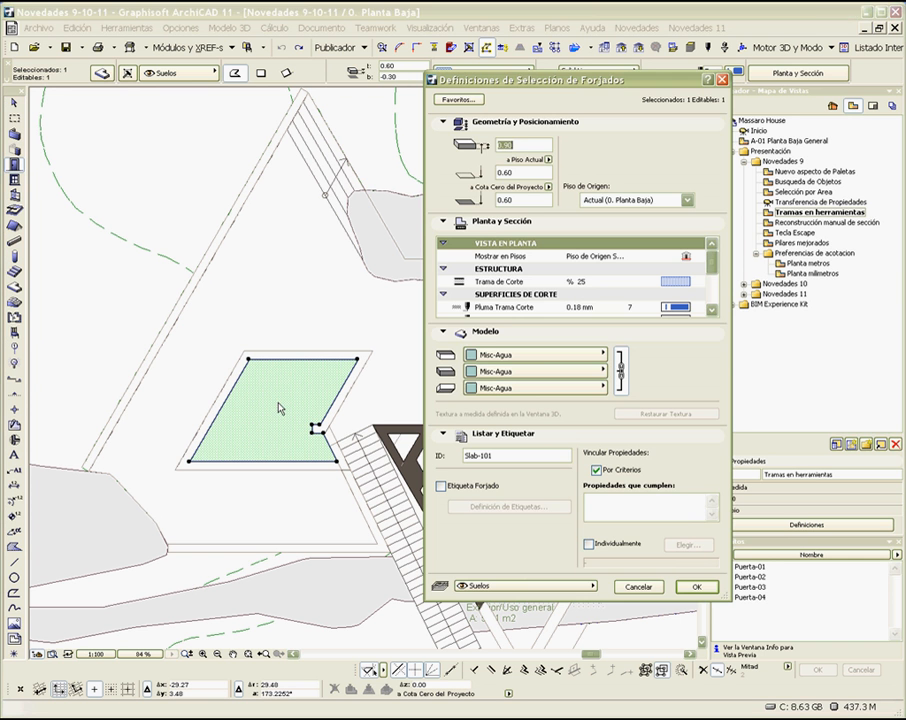
pyautogui.click(712, 310)
pyautogui.click(712, 310)
pyautogui.click(713, 311)
pyautogui.click(713, 311)
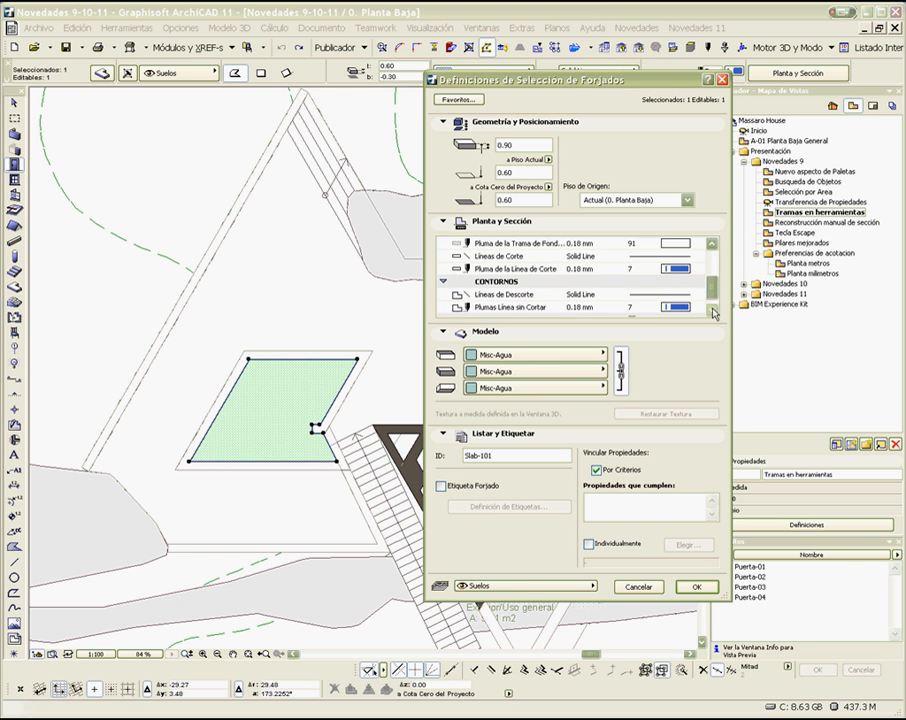
pyautogui.click(713, 312)
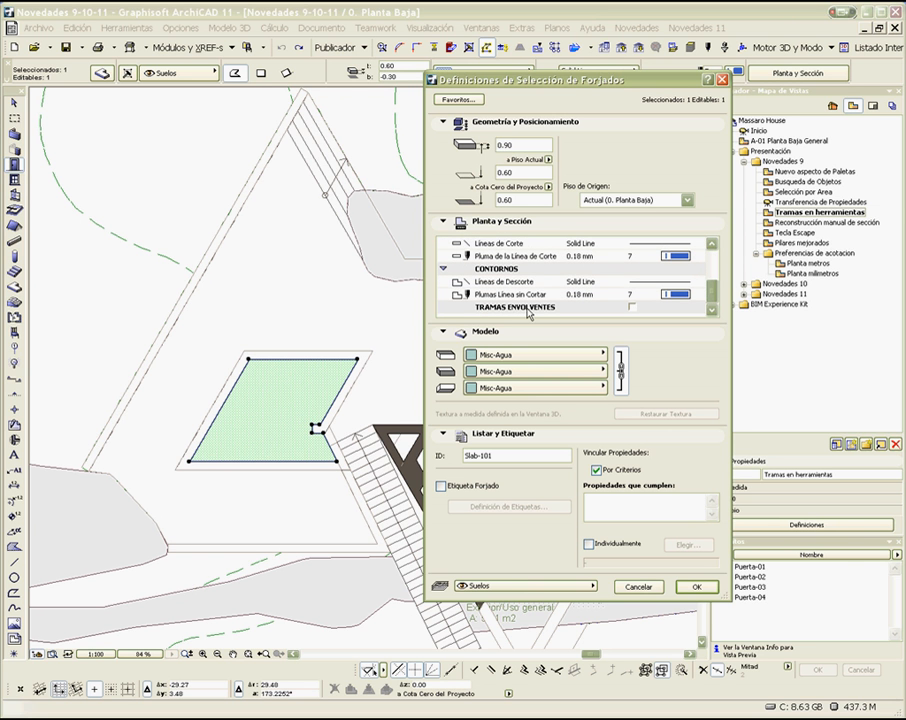
pyautogui.click(632, 309)
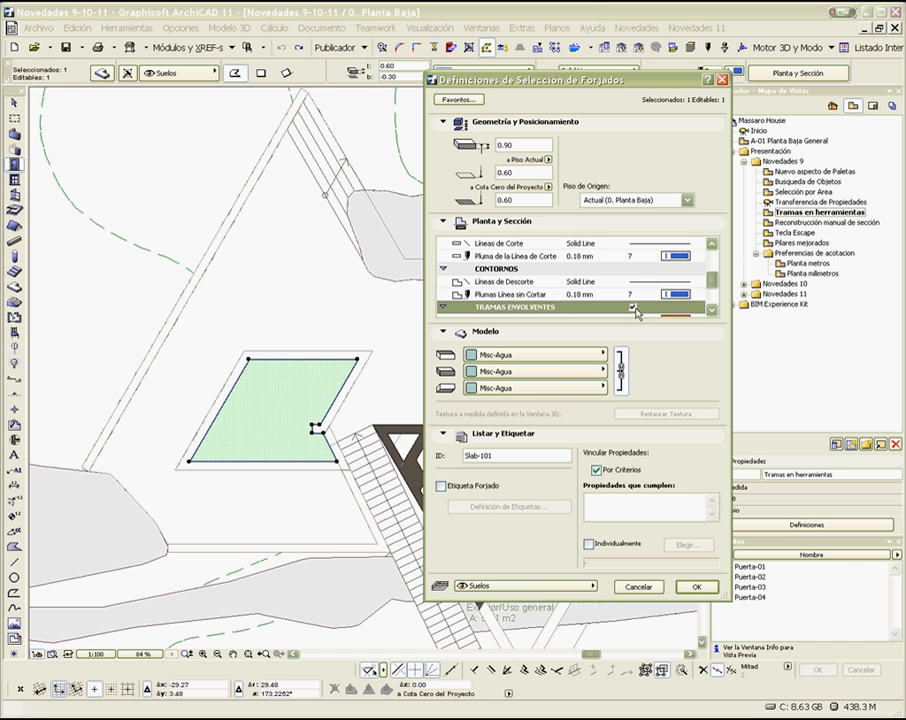
pyautogui.click(632, 309)
# Keep Solid Fill as the pool slab's cover fill, set its fill pen to light cyan, and apply the settings
pyautogui.click(712, 311)
pyautogui.click(712, 311)
pyautogui.click(713, 313)
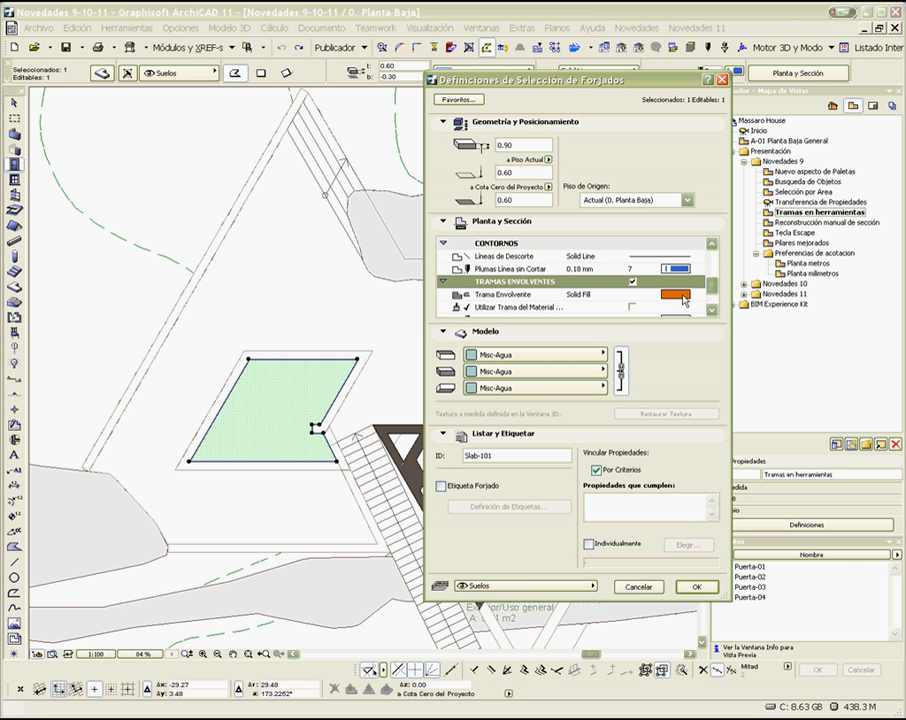
pyautogui.click(684, 297)
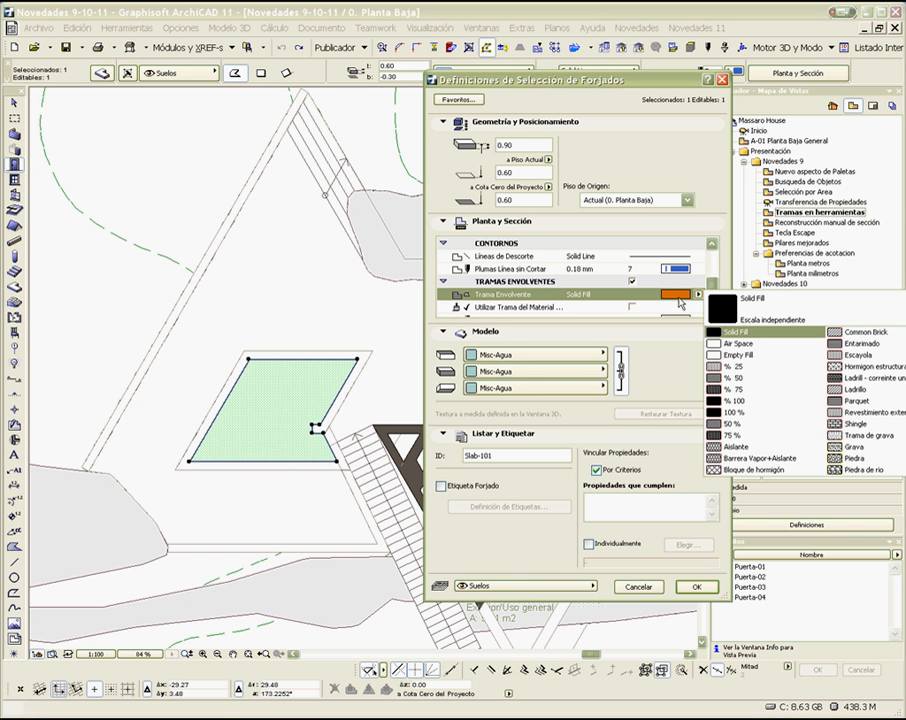
pyautogui.click(700, 312)
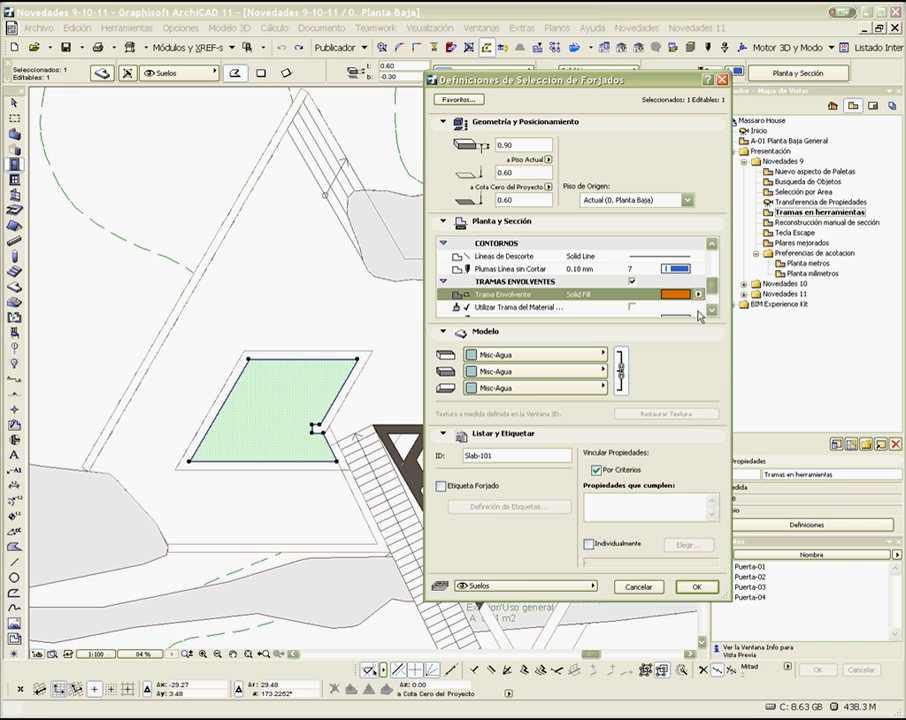
pyautogui.click(710, 316)
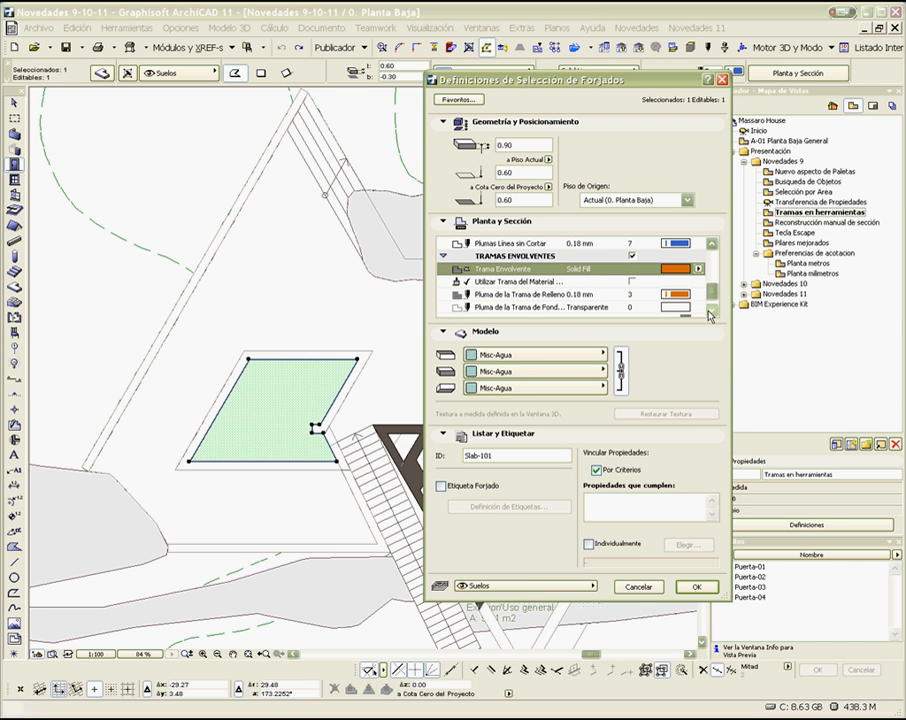
pyautogui.click(678, 294)
pyautogui.click(678, 294)
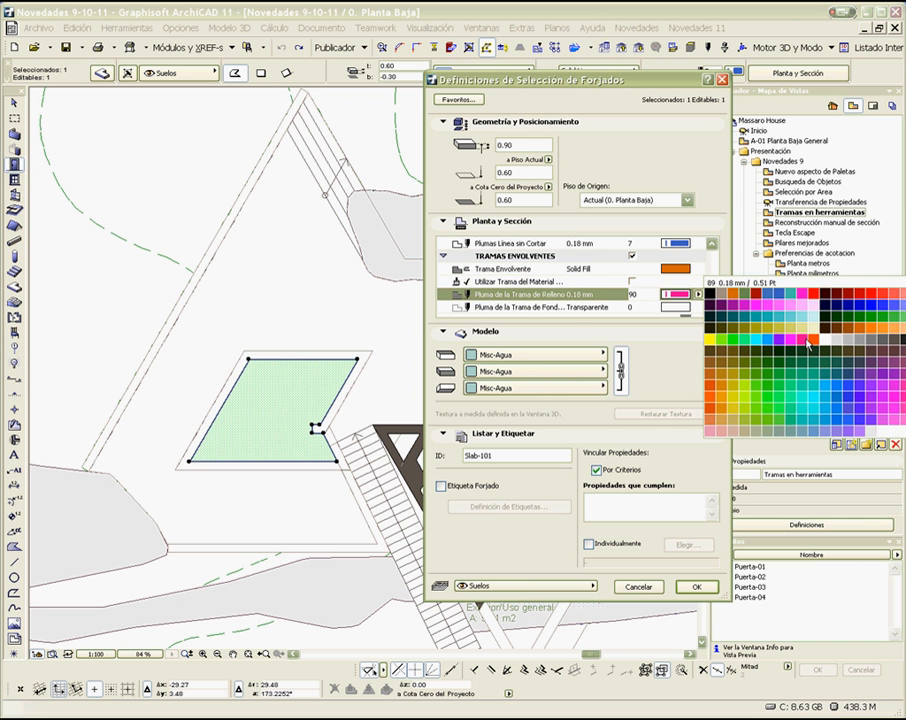
pyautogui.click(802, 316)
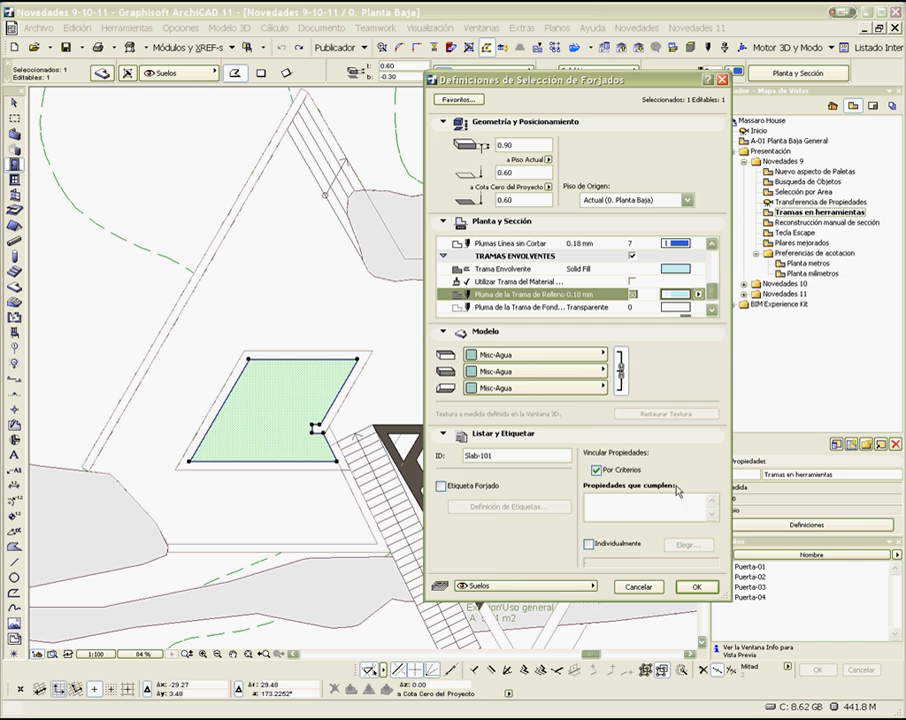
pyautogui.click(695, 587)
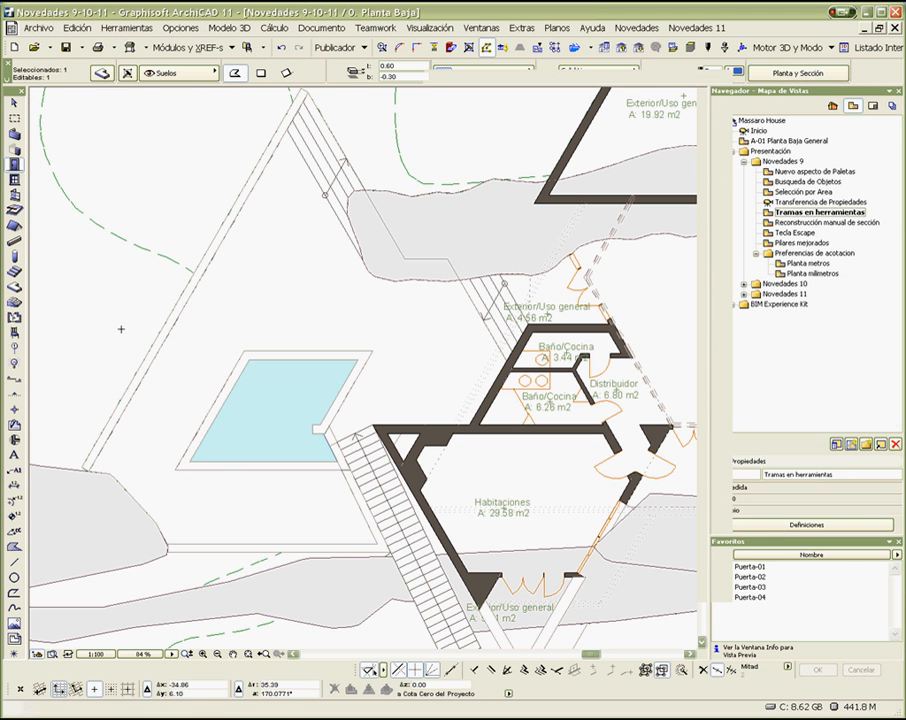
# Clear the selection, pick the pool slab by its filled surface, and deselect it again
pyautogui.press('Escape')
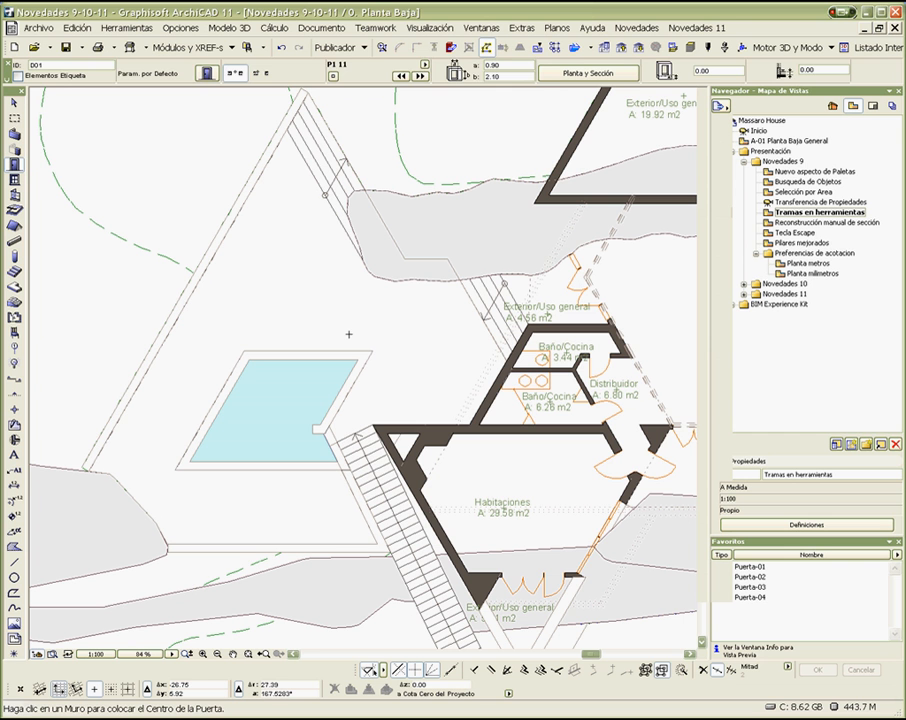
pyautogui.click(297, 403)
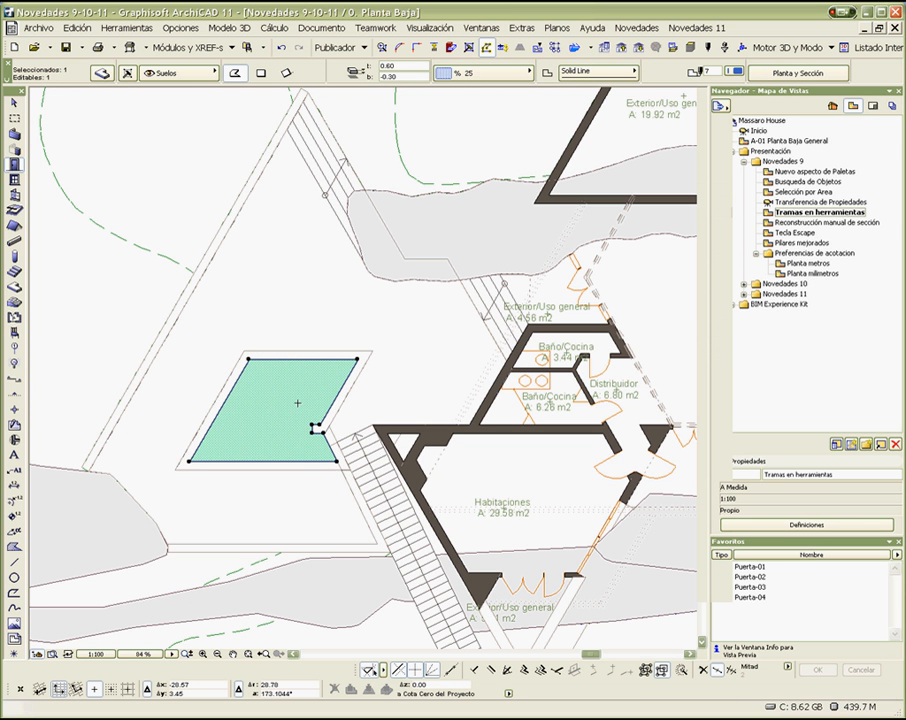
pyautogui.click(121, 312)
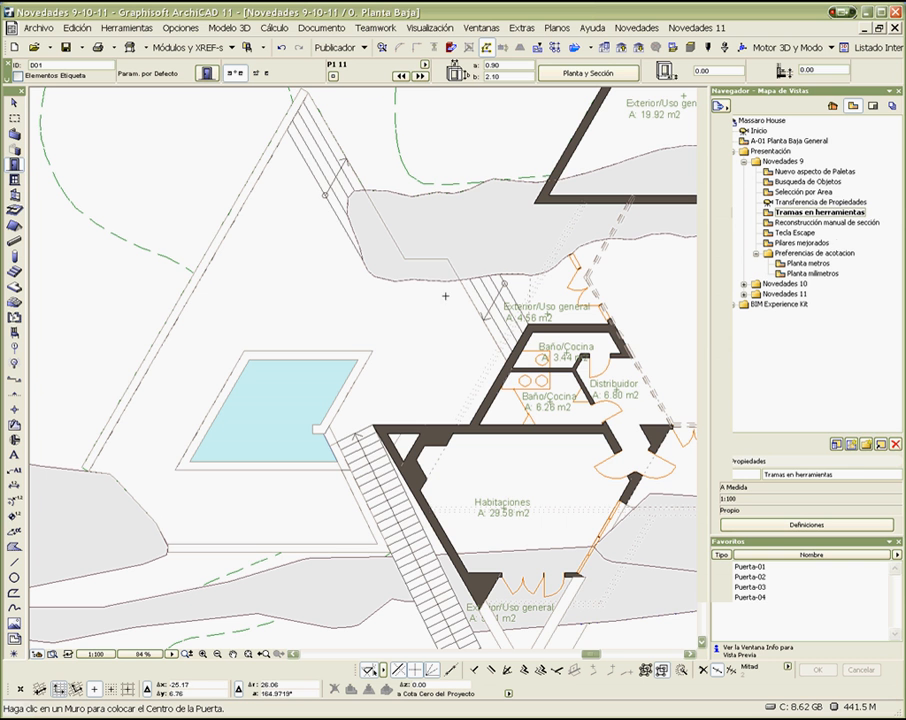
# Open the Reconstrucción manual de sección view and set section S-01's status to Reconstrucción manual del Modelo
pyautogui.doubleClick(808, 224)
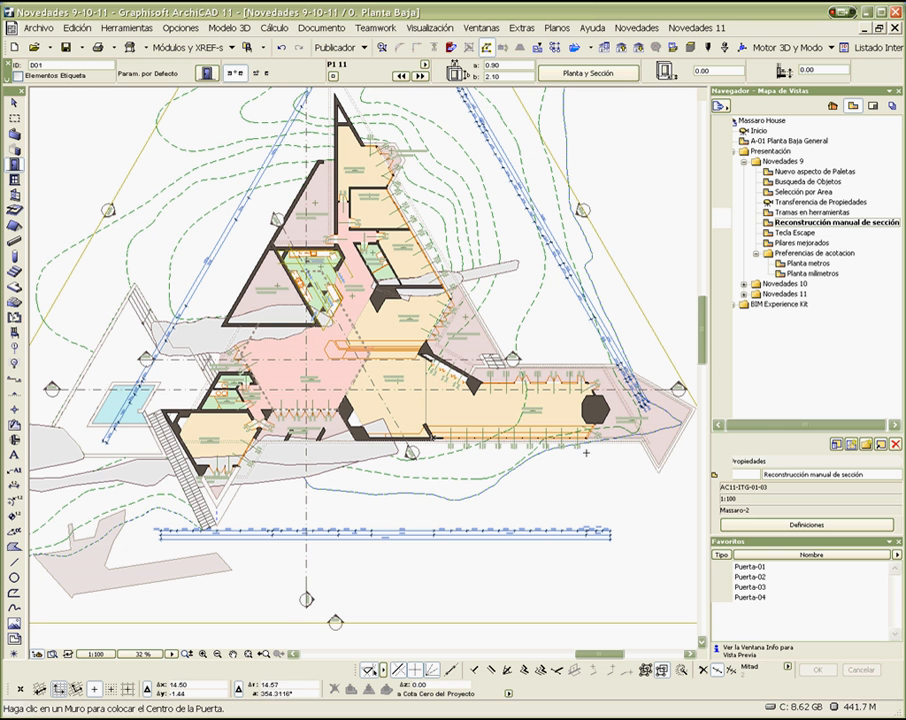
pyautogui.keyDown('shift'); pyautogui.click(92, 390); pyautogui.keyUp('shift')
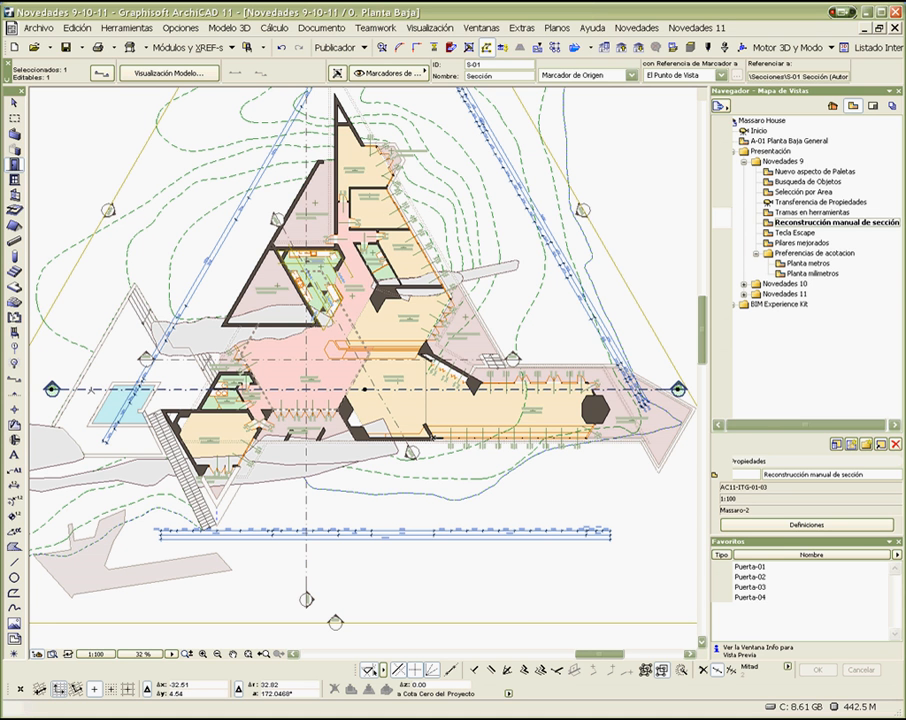
pyautogui.hotkey('ctrl', 't')
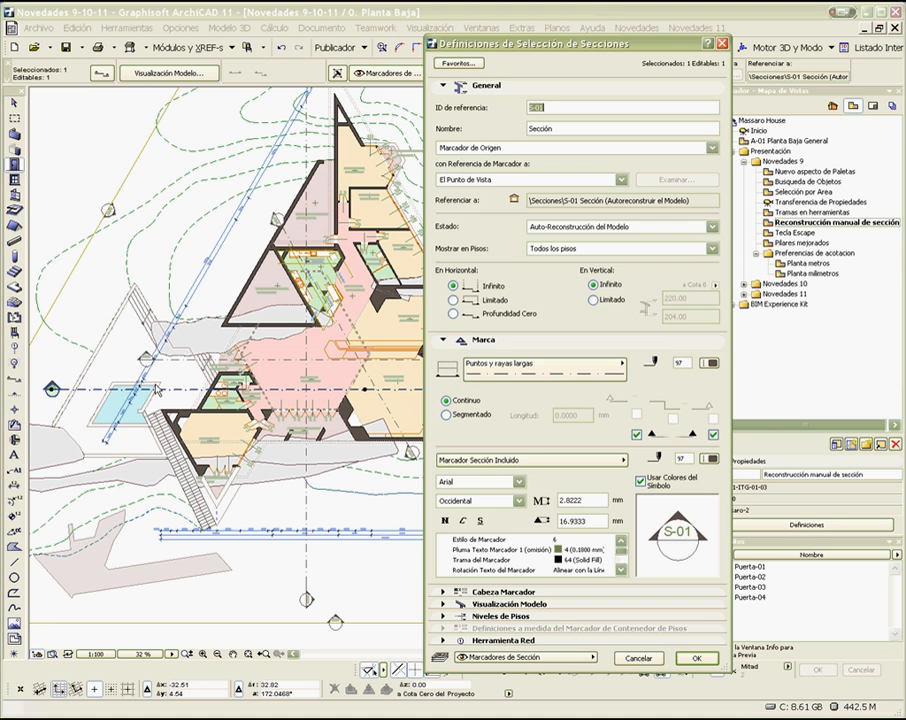
pyautogui.click(549, 232)
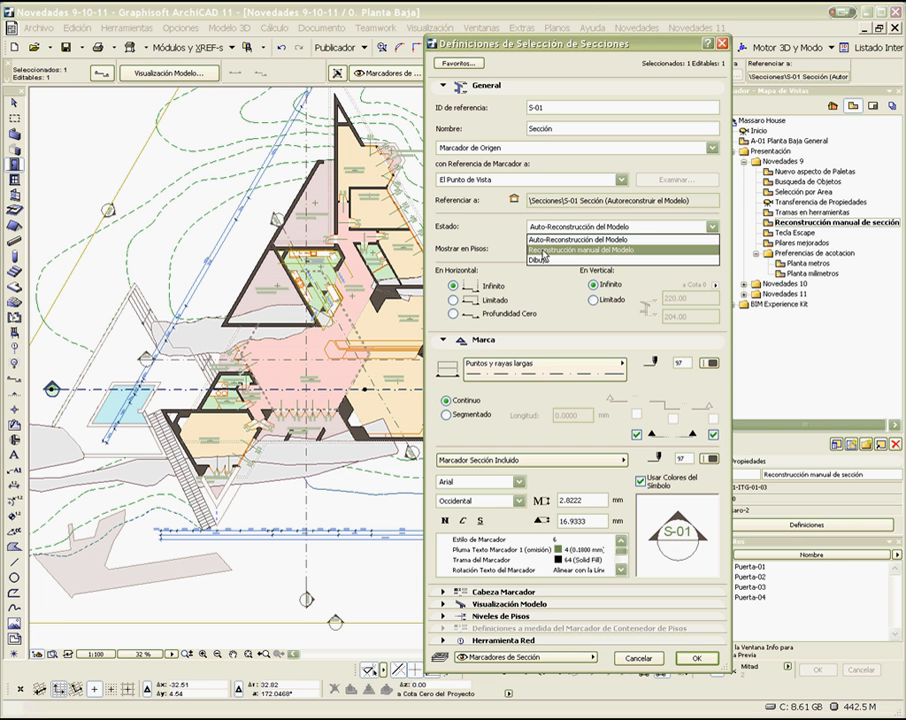
pyautogui.click(540, 251)
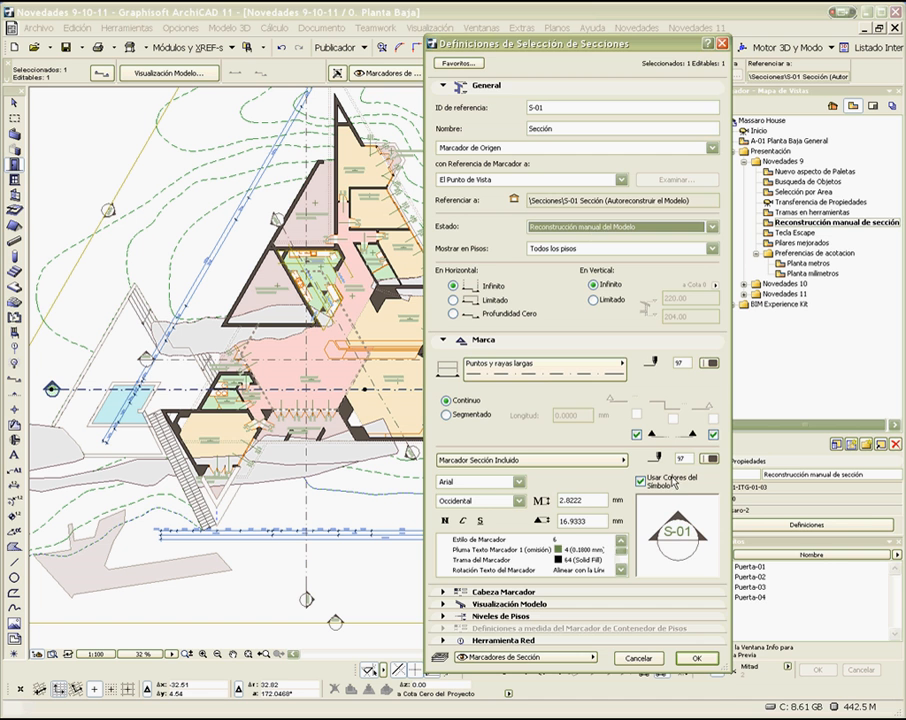
pyautogui.click(706, 660)
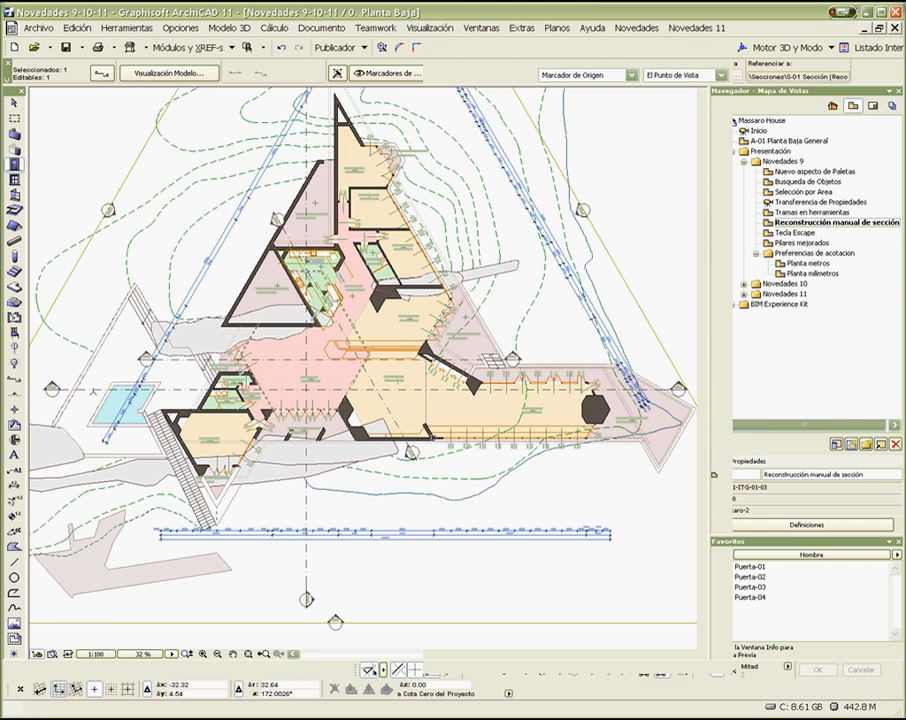
# Open section S-01 from its line on the plan and rebuild it from the model
pyautogui.rightClick(93, 391)
pyautogui.click(167, 441)
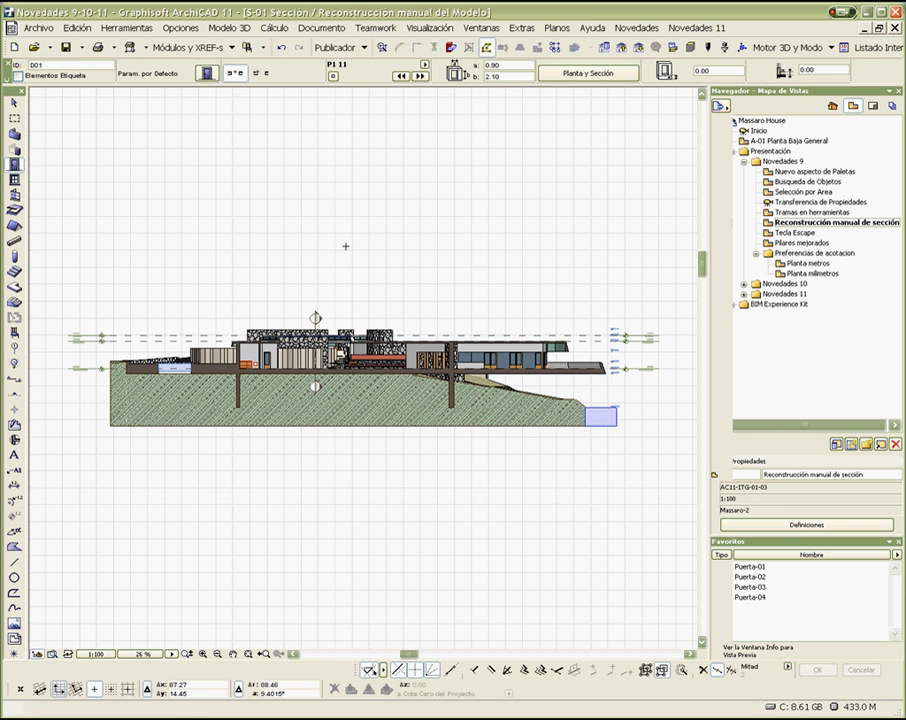
pyautogui.rightClick(344, 244)
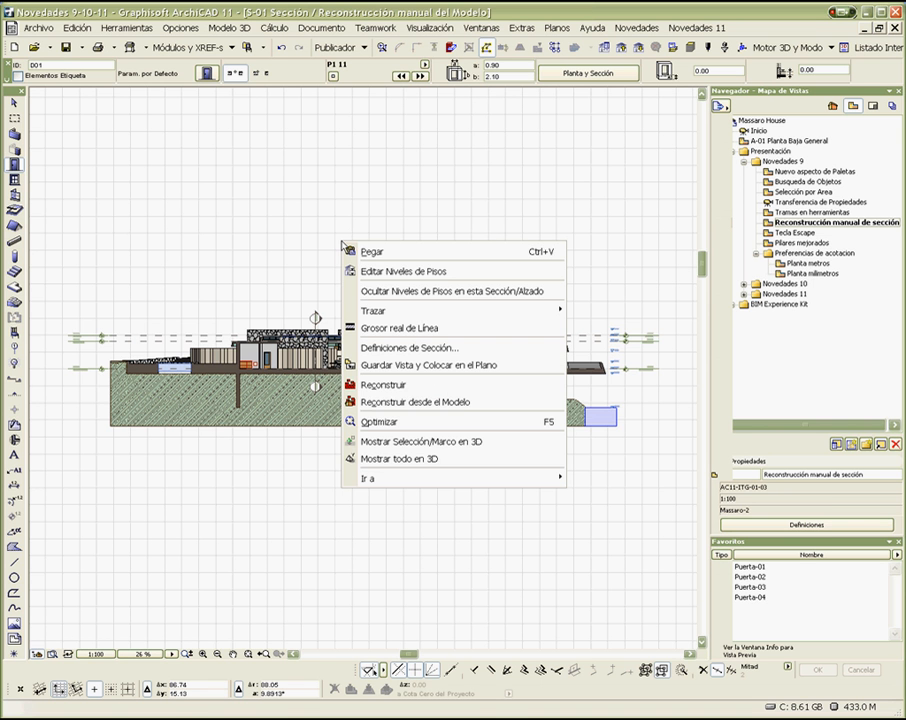
pyautogui.click(405, 403)
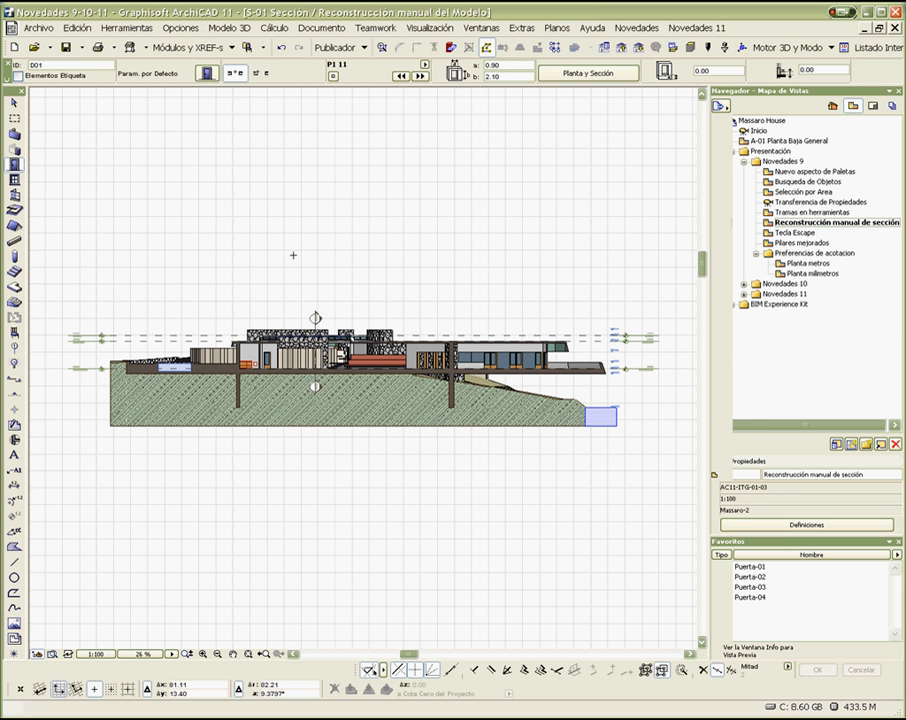
# Inspect section S-01 up close and check that its glazed door can be selected, clearing the selection again
pyautogui.scroll(5, 243, 388)
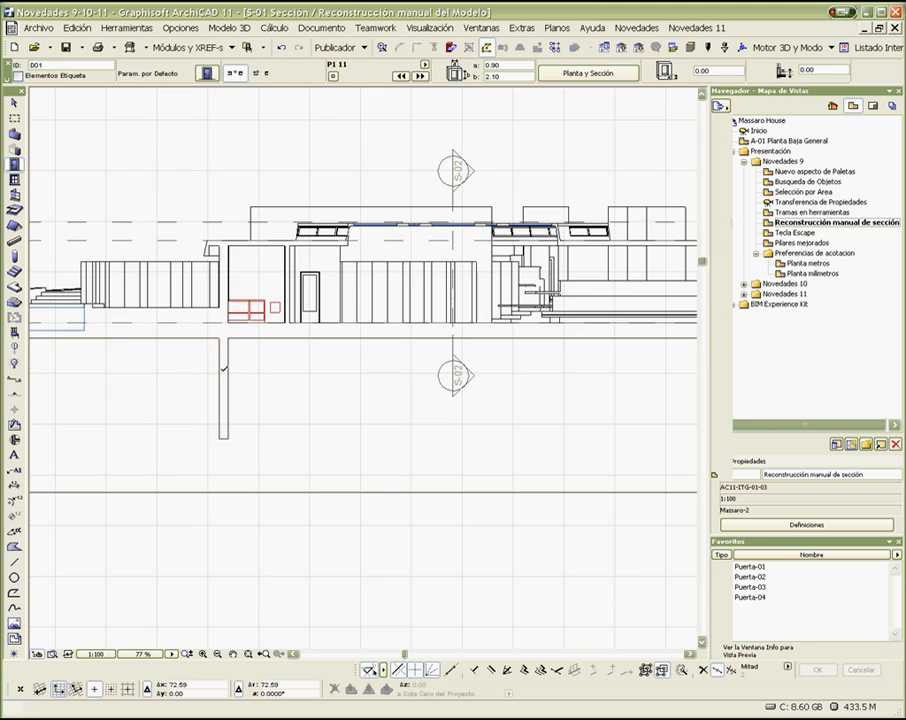
pyautogui.scroll(3, 338, 364)
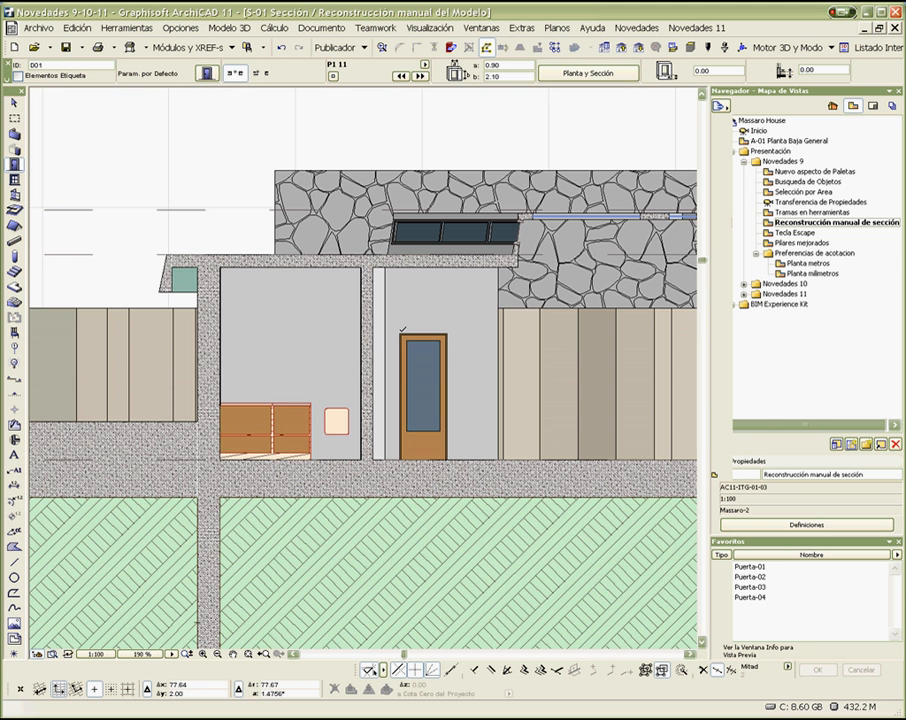
pyautogui.click(402, 330)
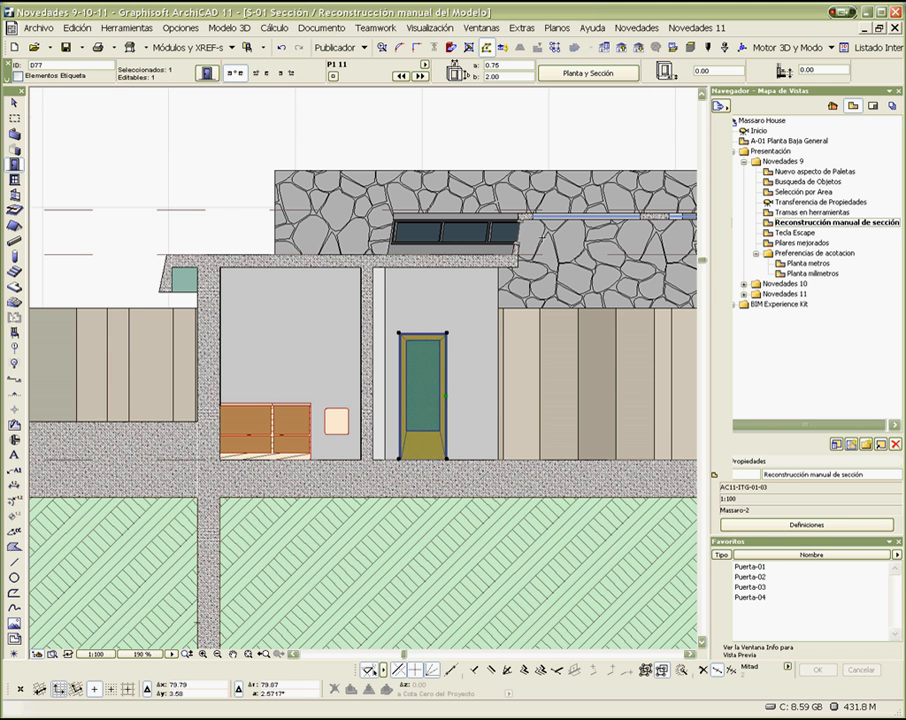
pyautogui.moveTo(334, 281); pyautogui.dragTo(241, 406, button='middle')
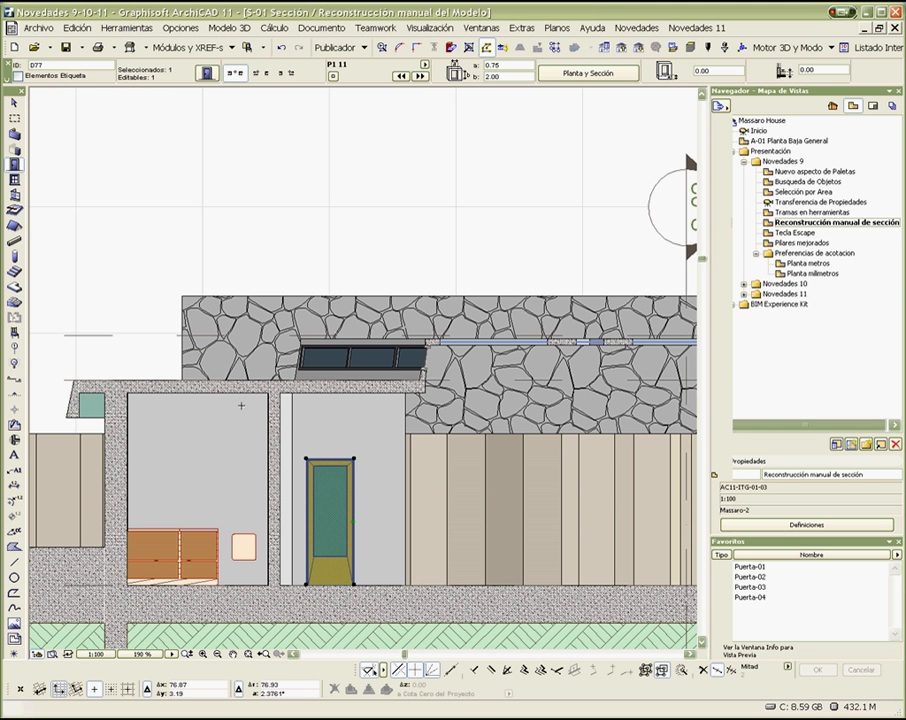
pyautogui.click(266, 228)
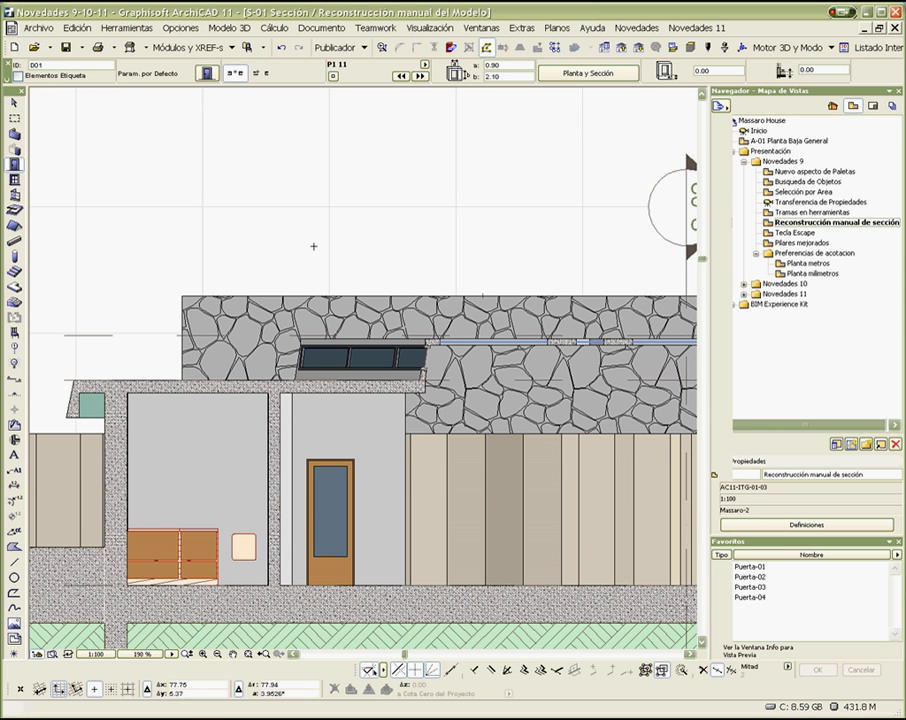
# In the Tecla Escape view, with the Object tool active, start moving the right-hand short slanted wall beside the Exterior/Uso general label
pyautogui.doubleClick(797, 233)
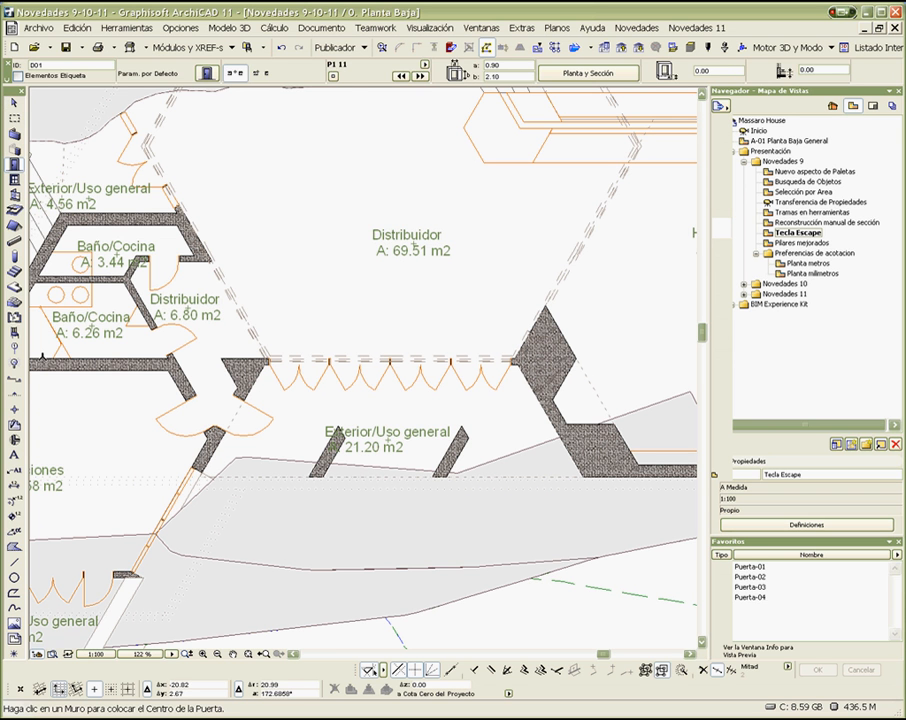
pyautogui.click(14, 332)
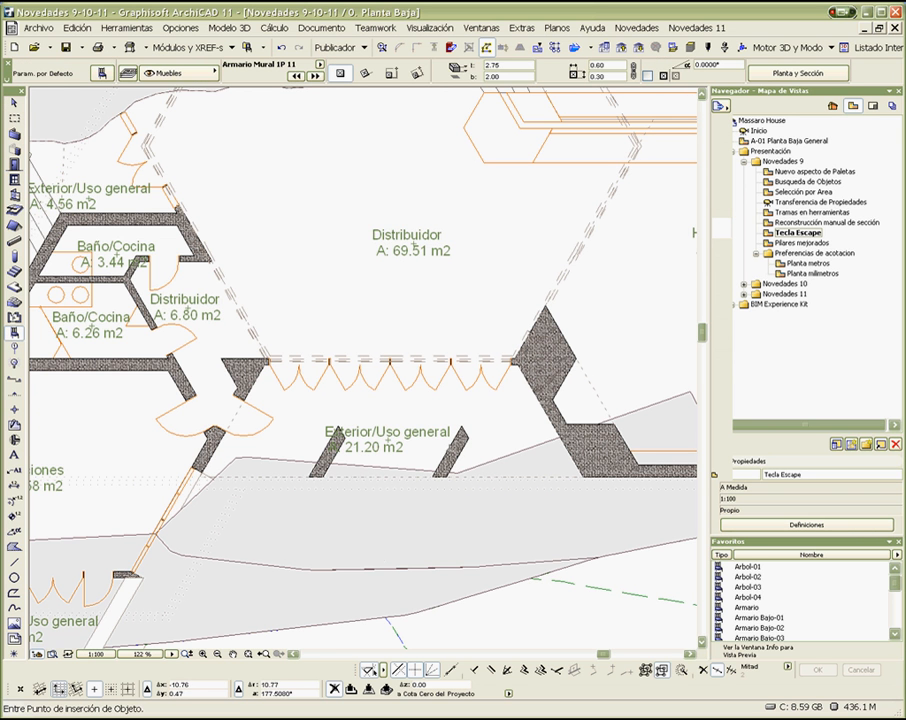
pyautogui.keyDown('shift'); pyautogui.click(452, 448); pyautogui.keyUp('shift')
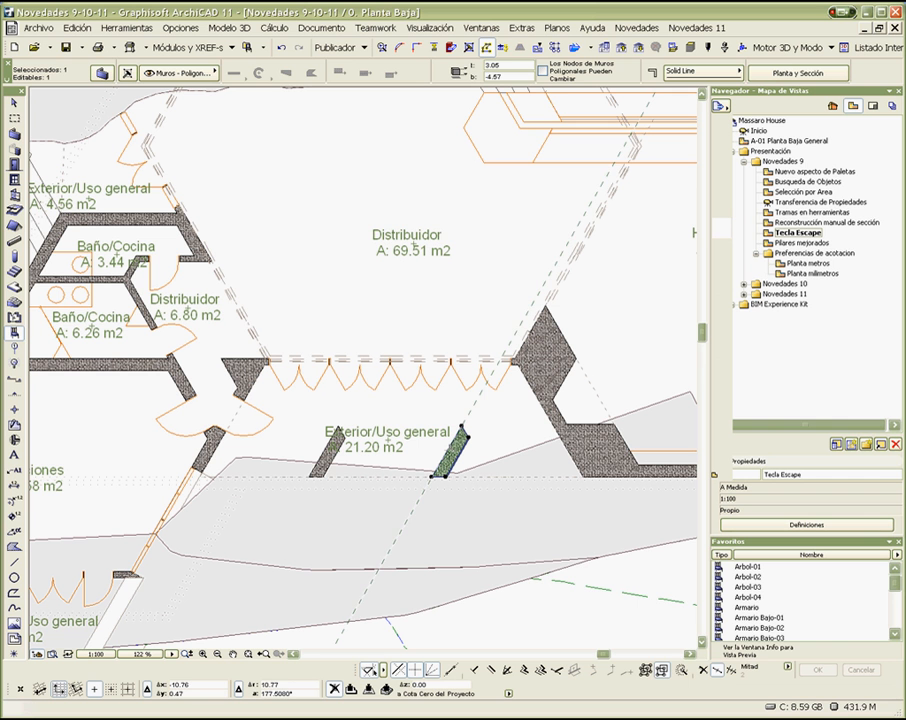
pyautogui.rightClick(490, 420)
pyautogui.moveTo(535, 537)
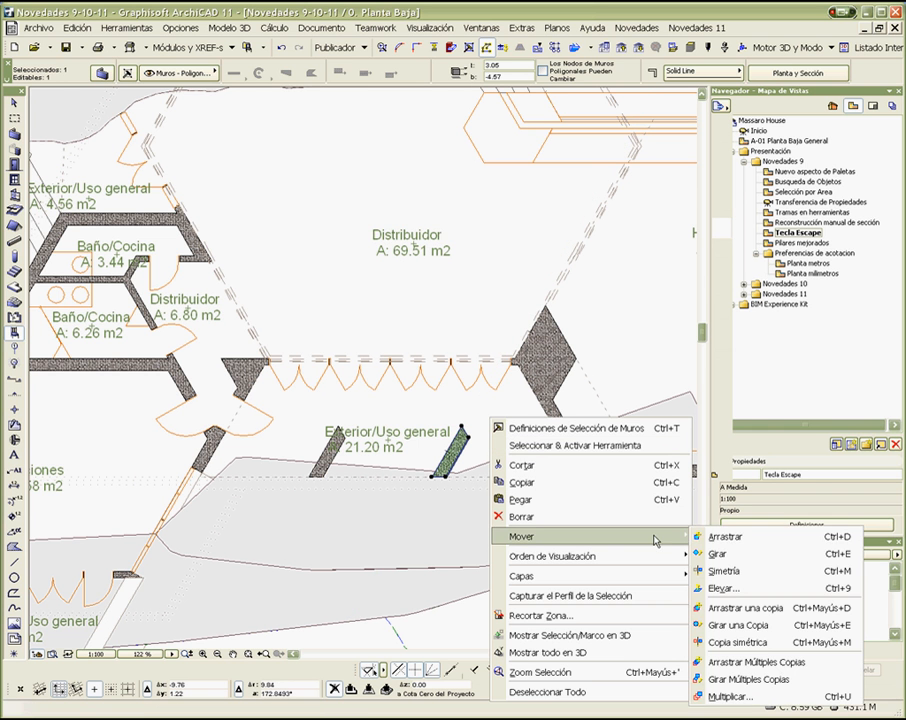
pyautogui.click(729, 543)
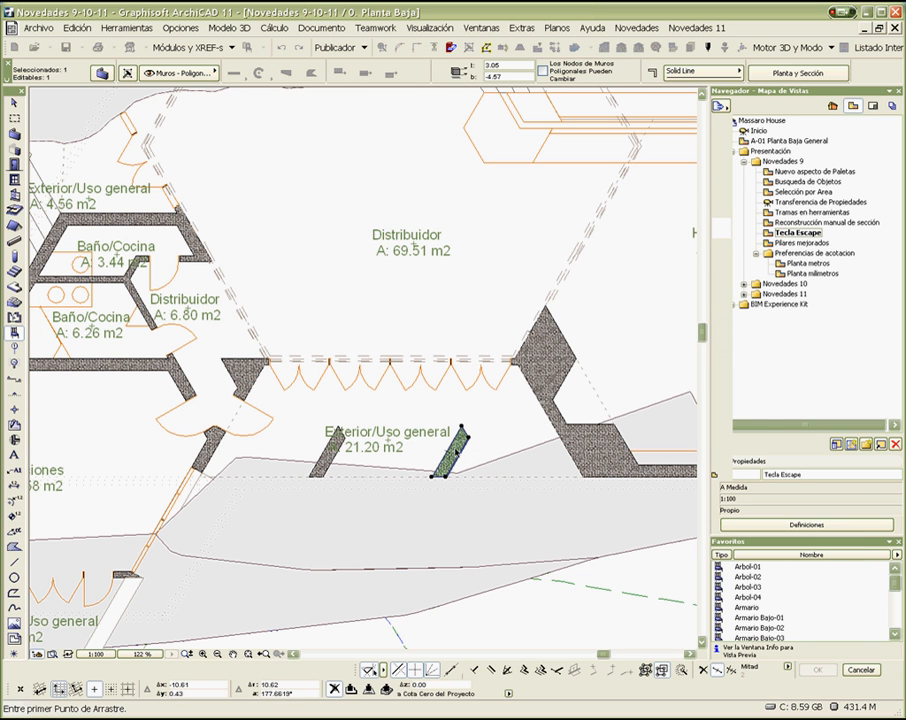
pyautogui.click(461, 441)
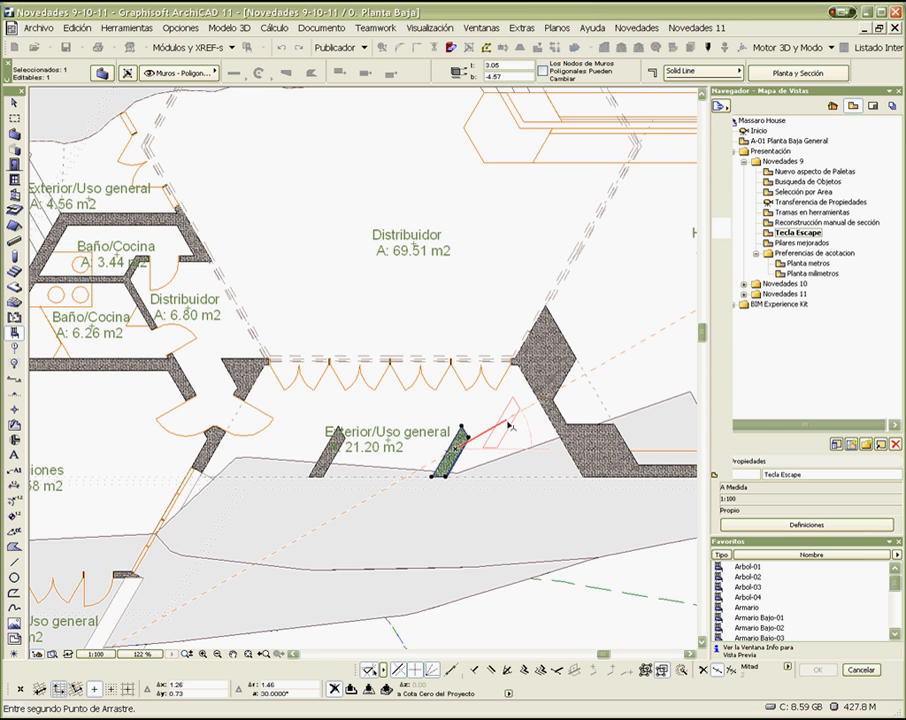
# Cancel the wall move, clear the selection, and return to the Arrow tool
pyautogui.press('Escape')
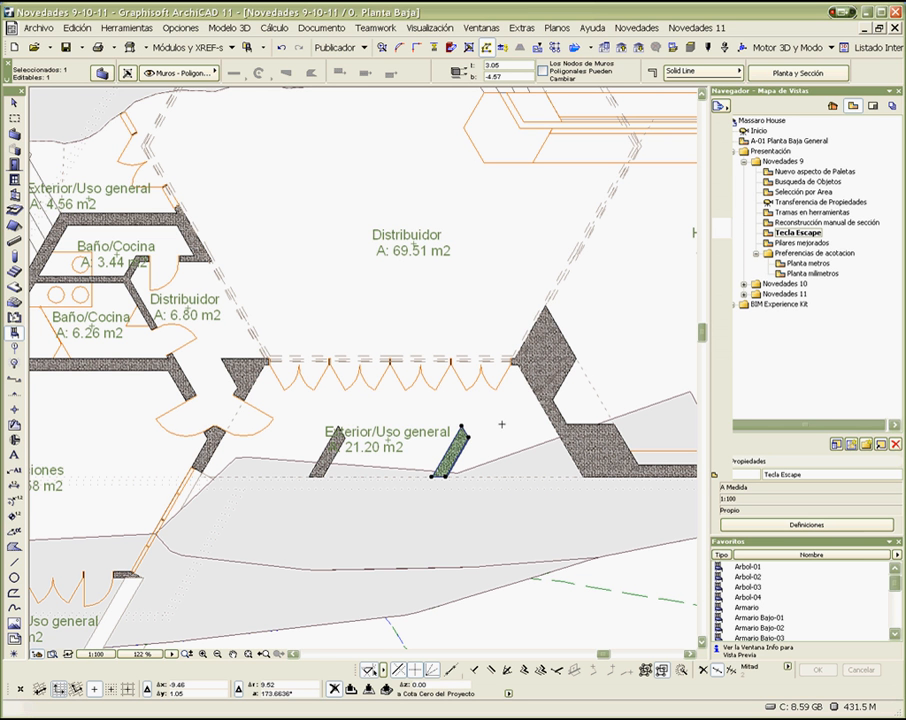
pyautogui.press('Escape')
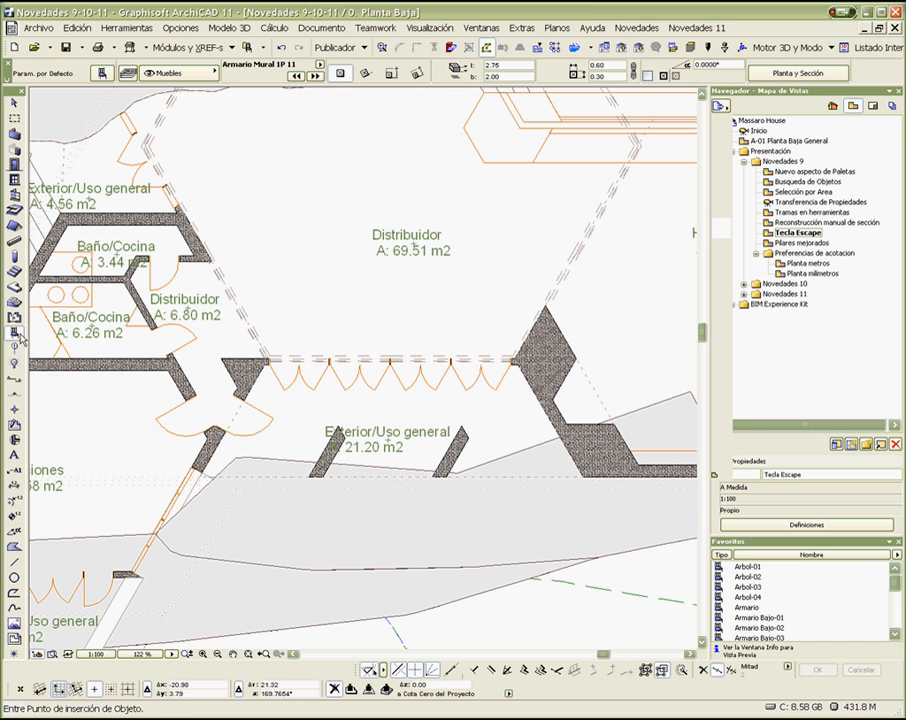
pyautogui.press('Escape')
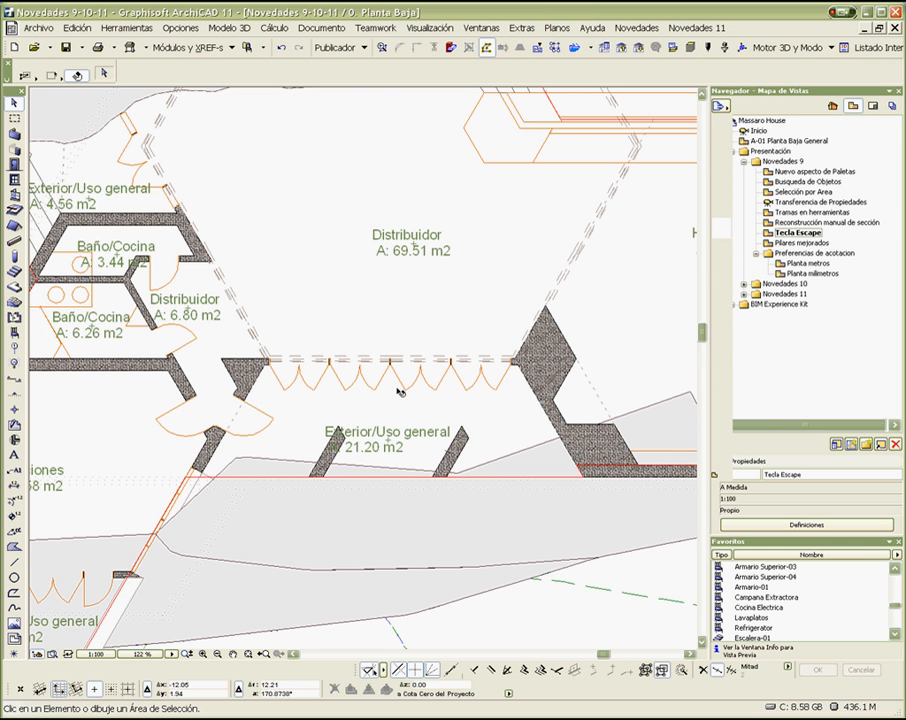
# Open the Pilares mejorados view and keep Cruz as the plan symbol type in the default column settings
pyautogui.doubleClick(791, 243)
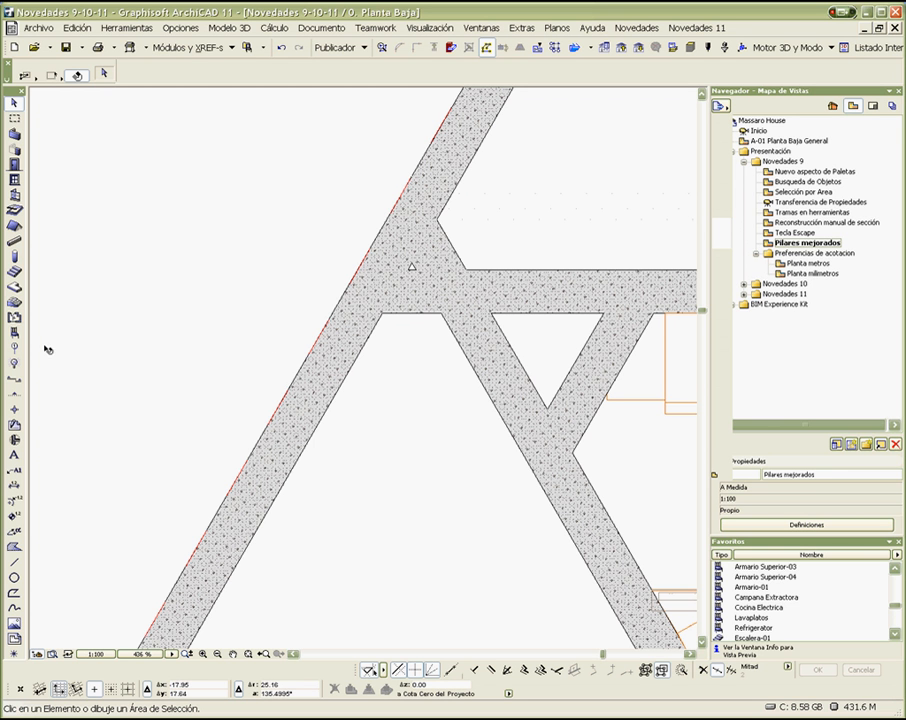
pyautogui.doubleClick(14, 258)
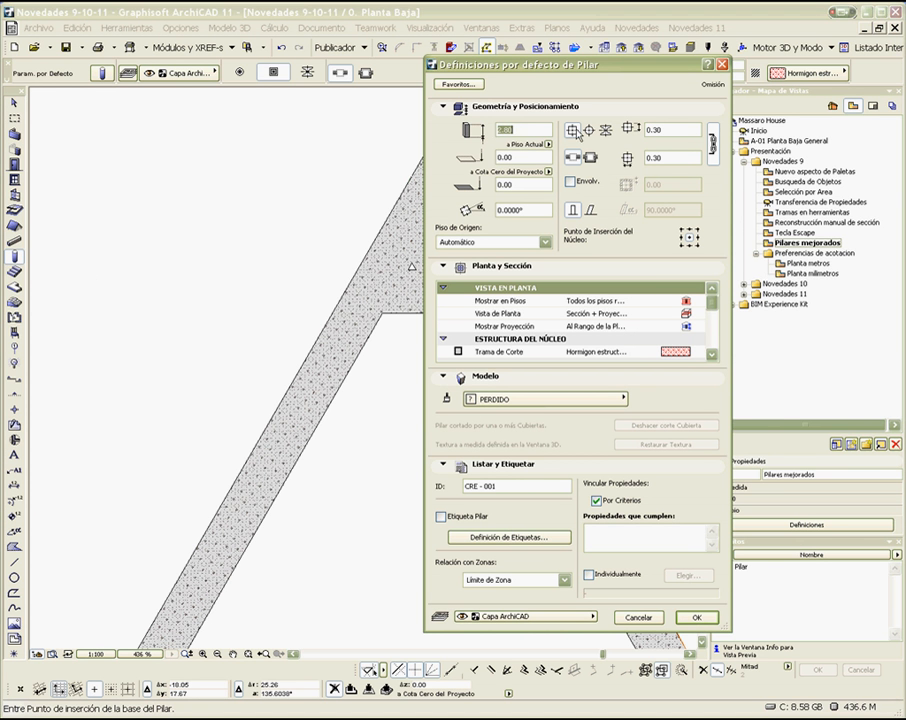
pyautogui.click(709, 343)
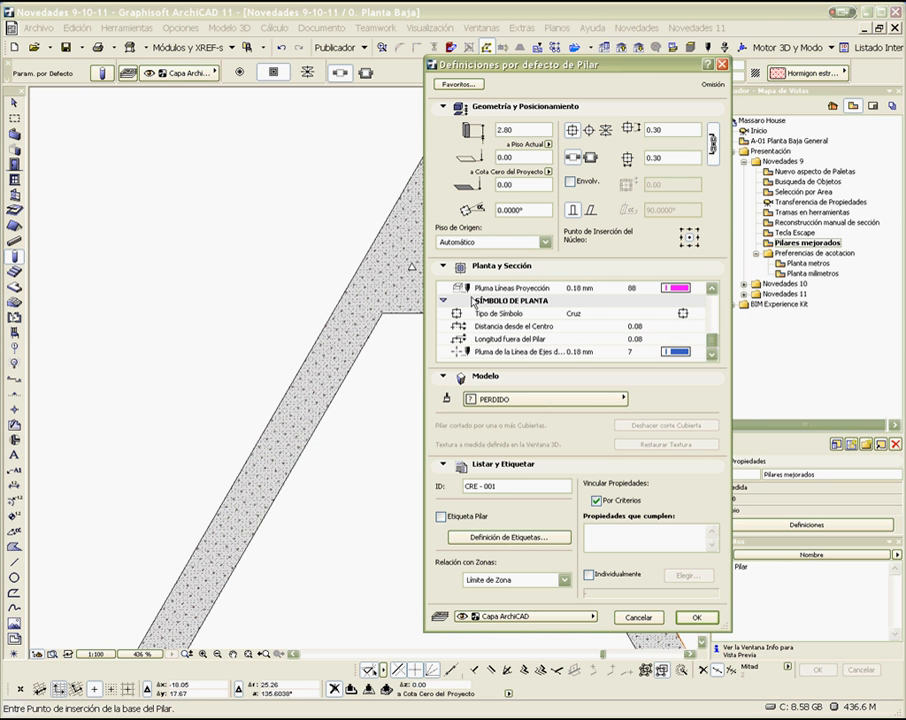
pyautogui.click(699, 314)
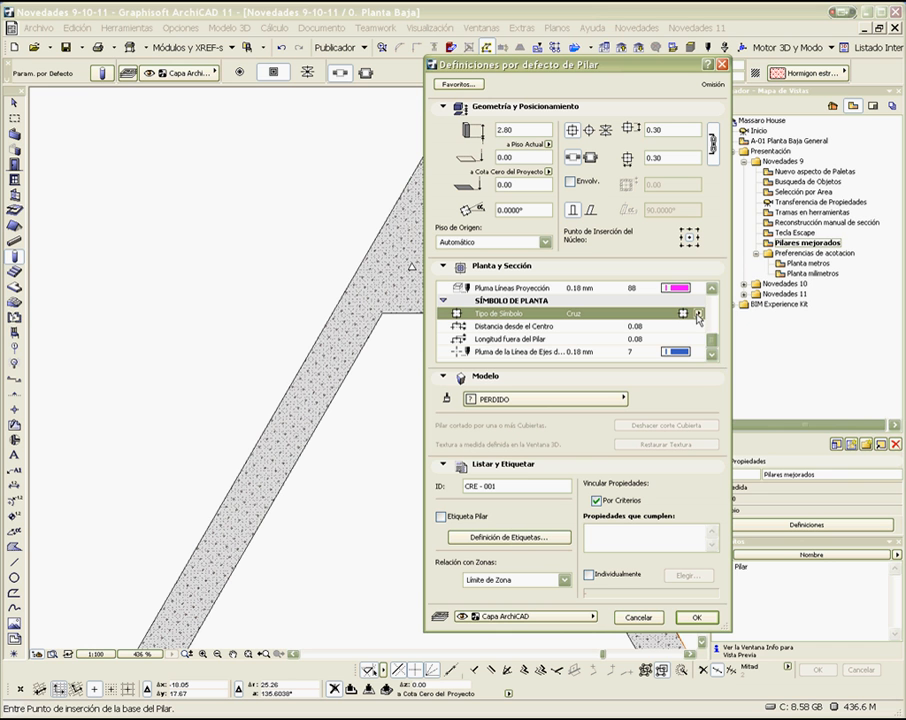
pyautogui.click(699, 315)
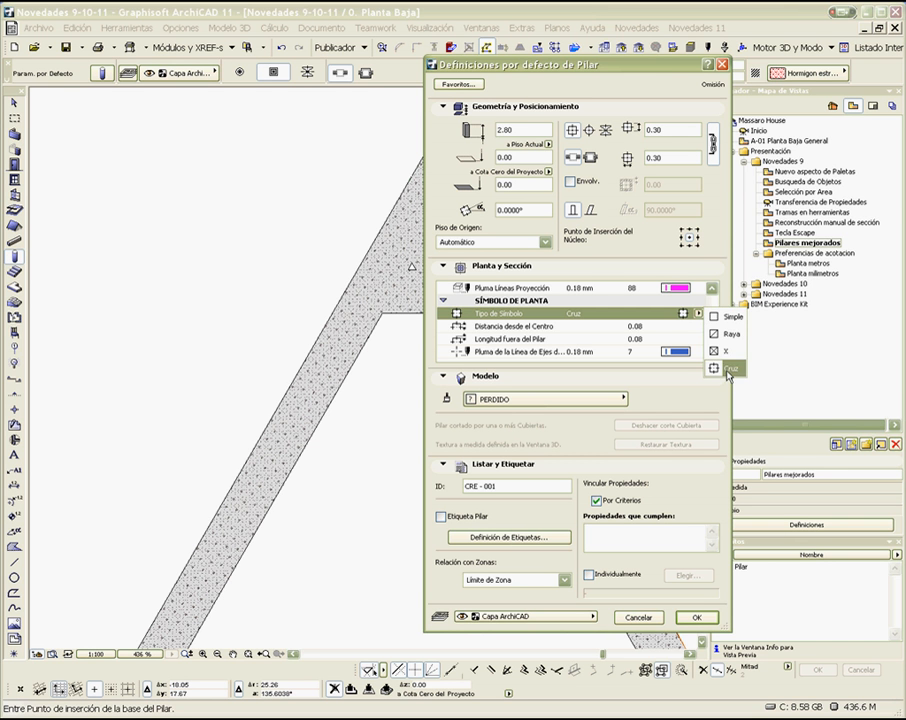
pyautogui.click(714, 248)
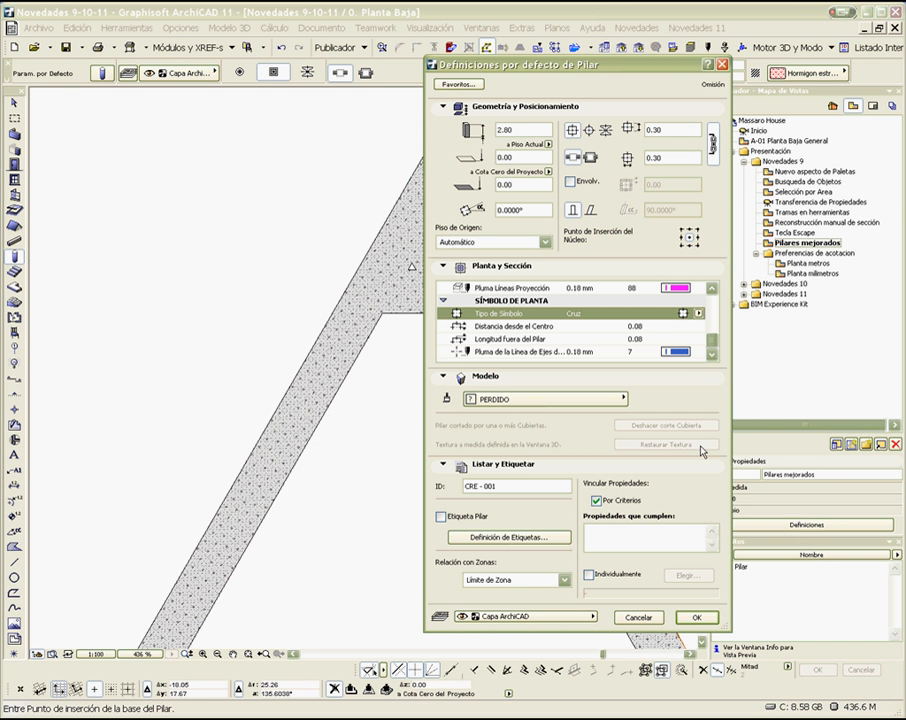
pyautogui.click(696, 617)
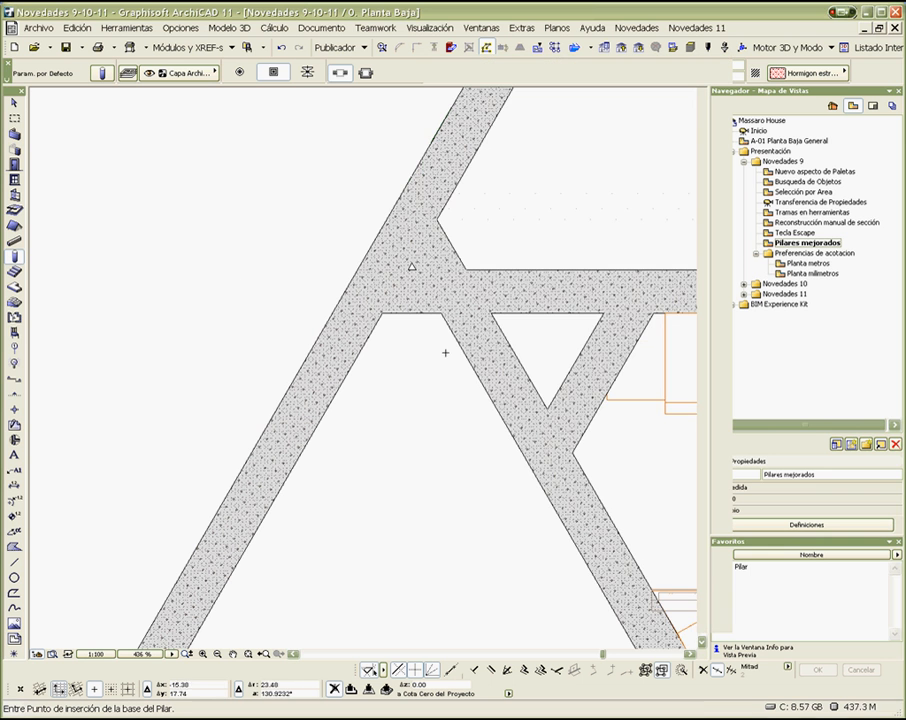
# Place a 0.30 by 0.30 column over the small triangular gap at the wall junction and move it toward the inner corner below
pyautogui.click(412, 262)
pyautogui.scroll(4, 412, 260)
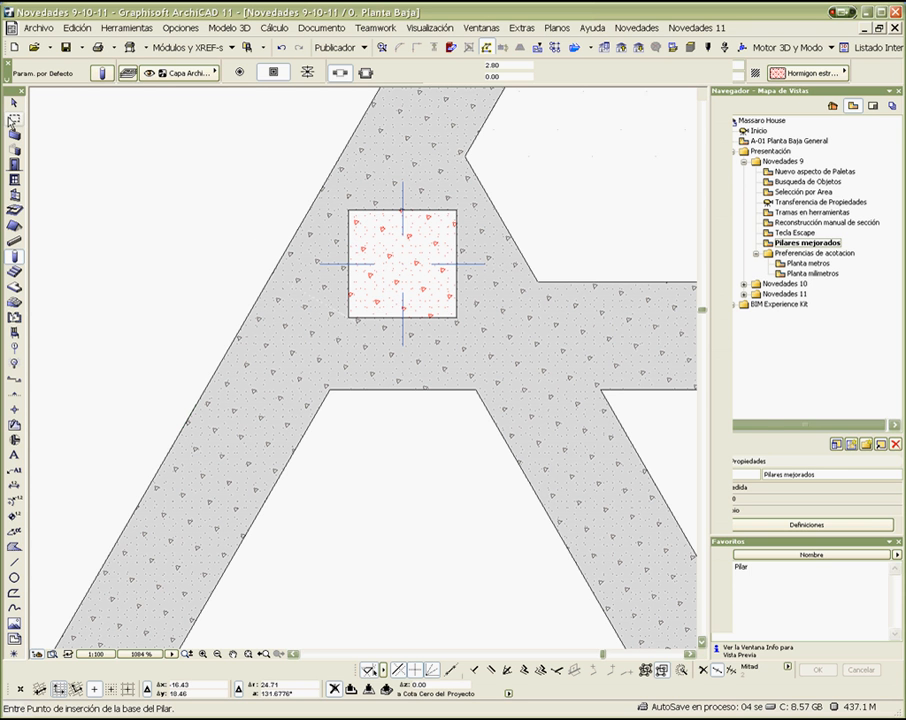
pyautogui.click(14, 102)
pyautogui.click(348, 318)
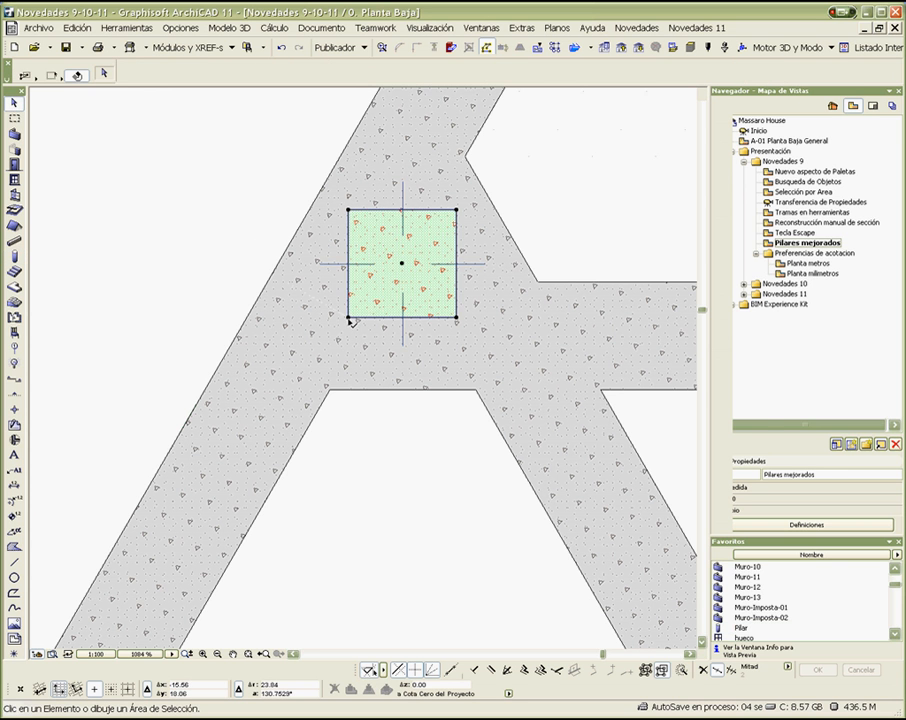
pyautogui.moveTo(348, 318); pyautogui.dragTo(315, 447)
pyautogui.click(146, 277)
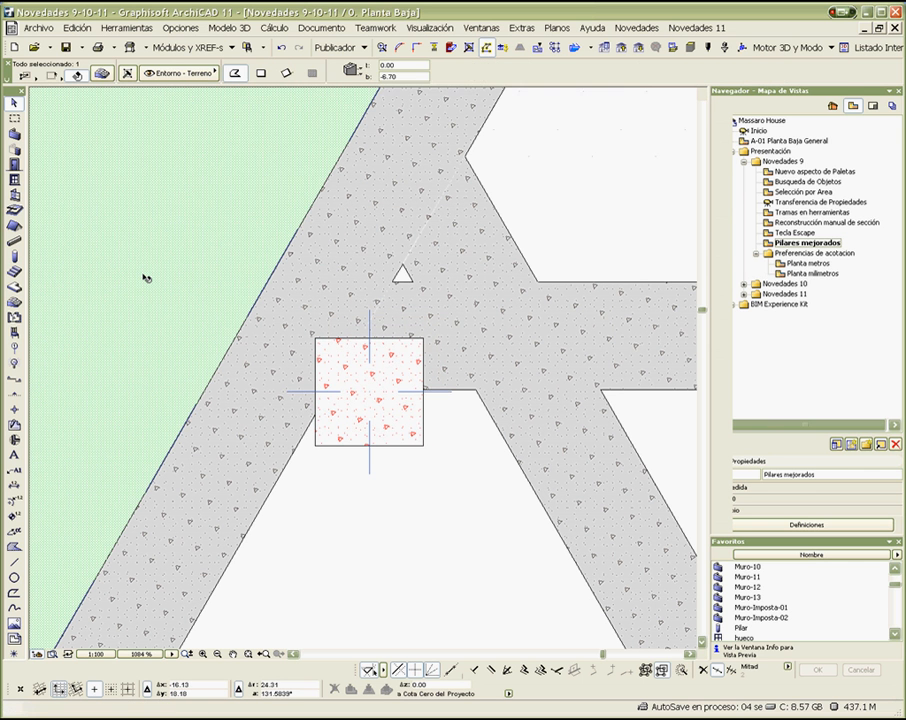
# Undo the column's move and its placement
pyautogui.hotkey('ctrl', 'z')
pyautogui.hotkey('ctrl', 'z')
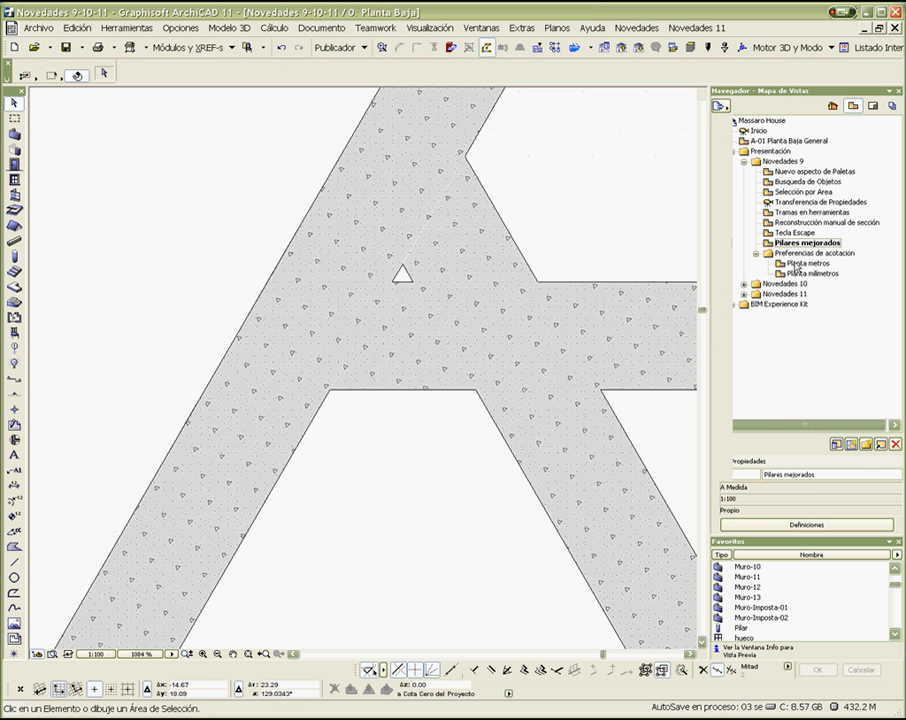
# Compare the plan's dimension chains in the Planta metros and Planta milimetros views
pyautogui.doubleClick(796, 266)
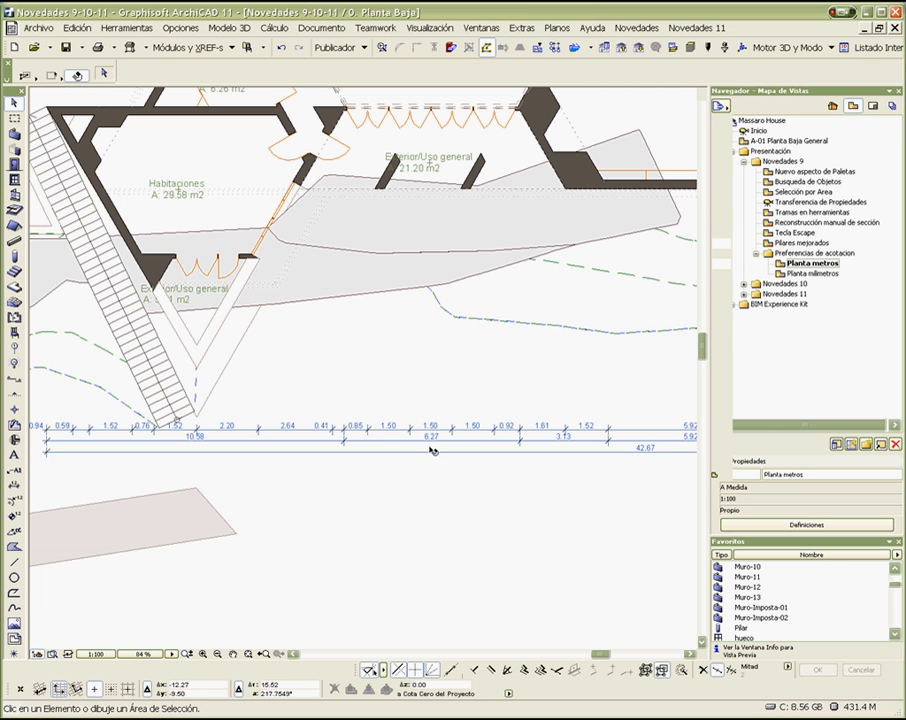
pyautogui.scroll(5, 431, 450)
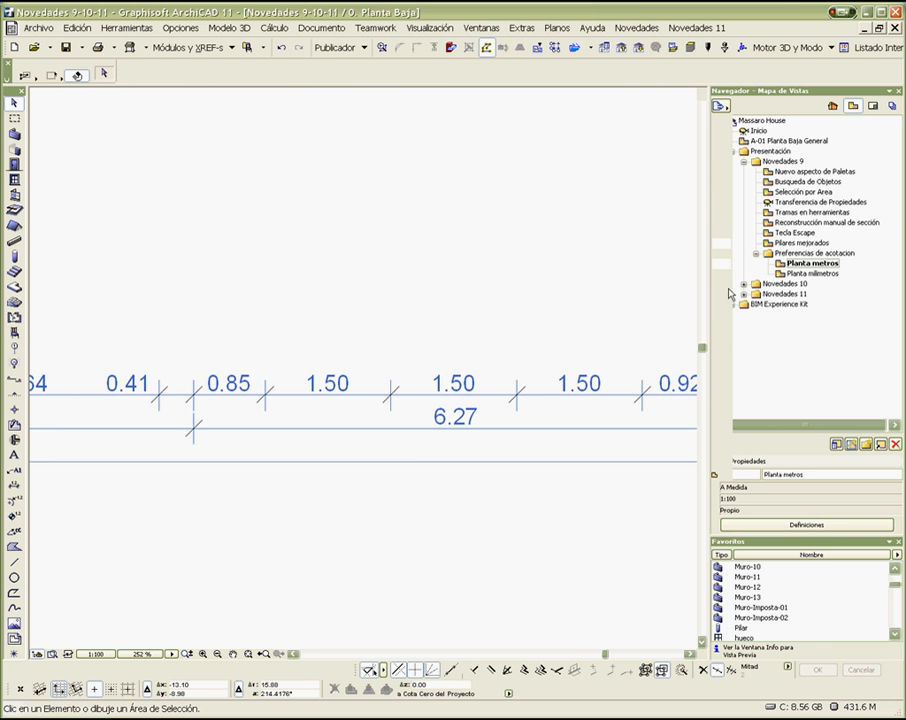
pyautogui.click(797, 273)
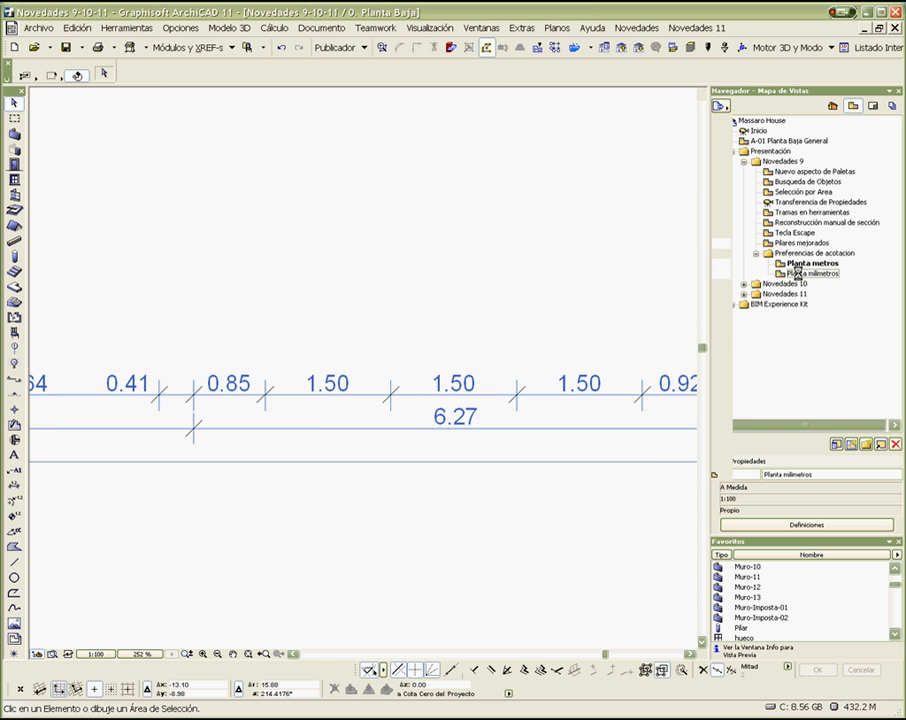
pyautogui.doubleClick(797, 273)
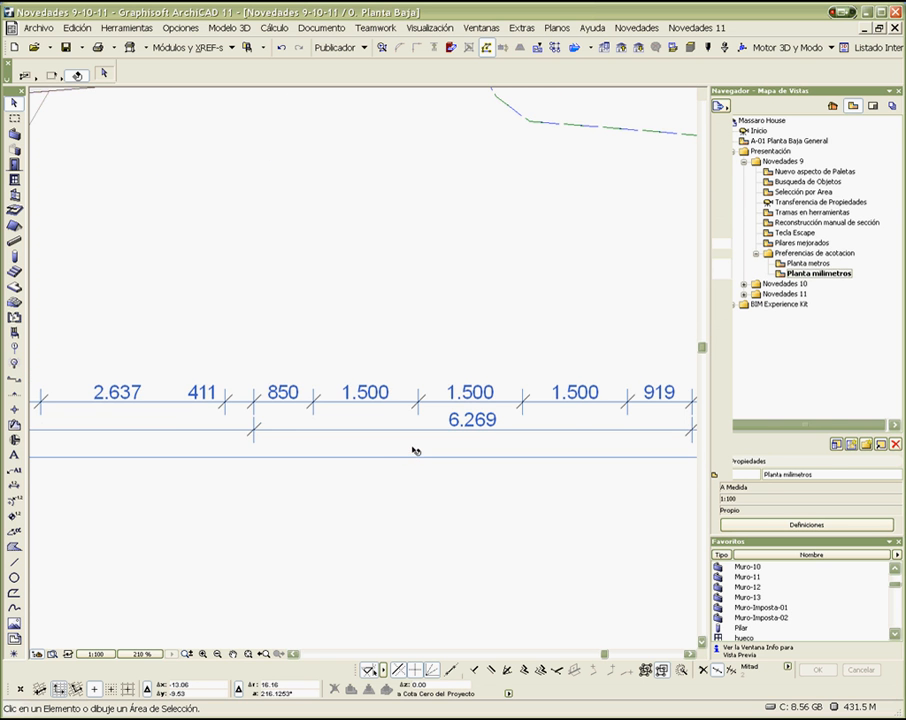
pyautogui.scroll(2, 384, 418)
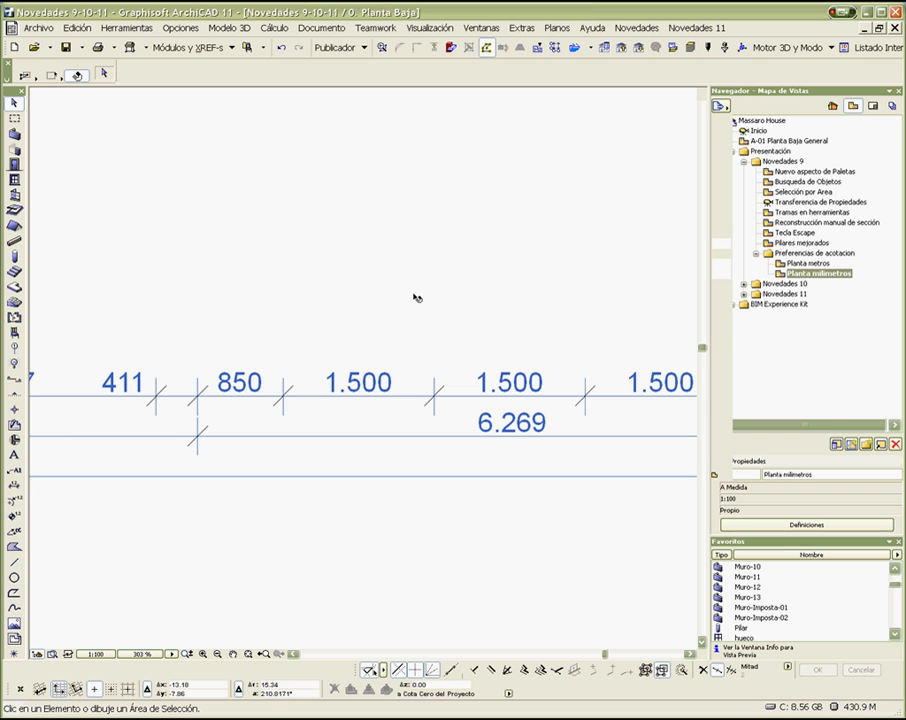
# Review the linear, radial and area dimension units in the project's Acotación preferences and leave them without changes
pyautogui.click(181, 28)
pyautogui.moveTo(244, 522)
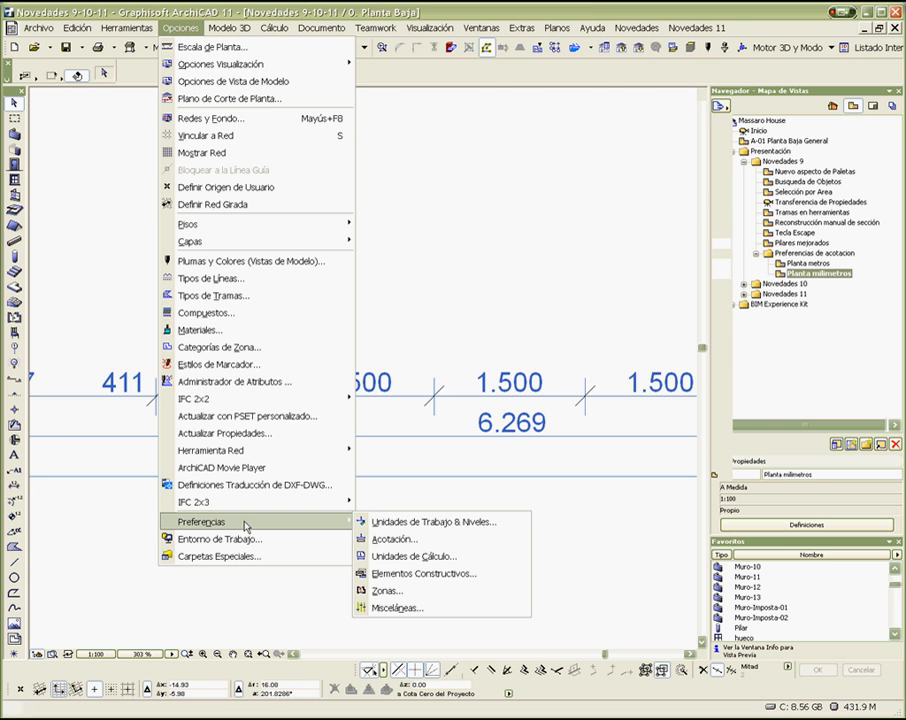
pyautogui.click(395, 541)
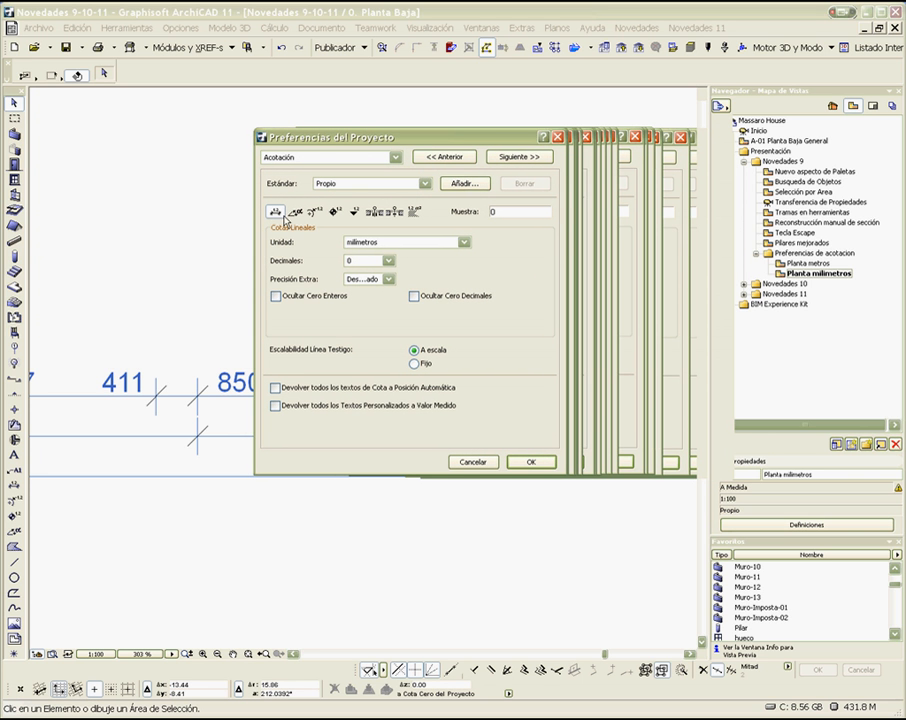
pyautogui.click(314, 212)
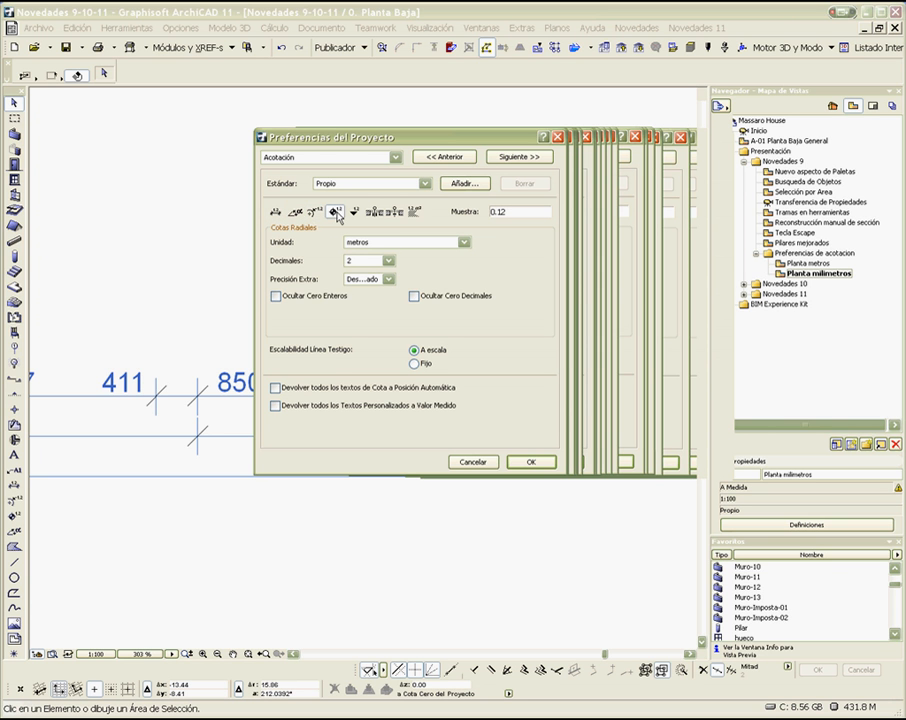
pyautogui.click(335, 211)
pyautogui.click(413, 212)
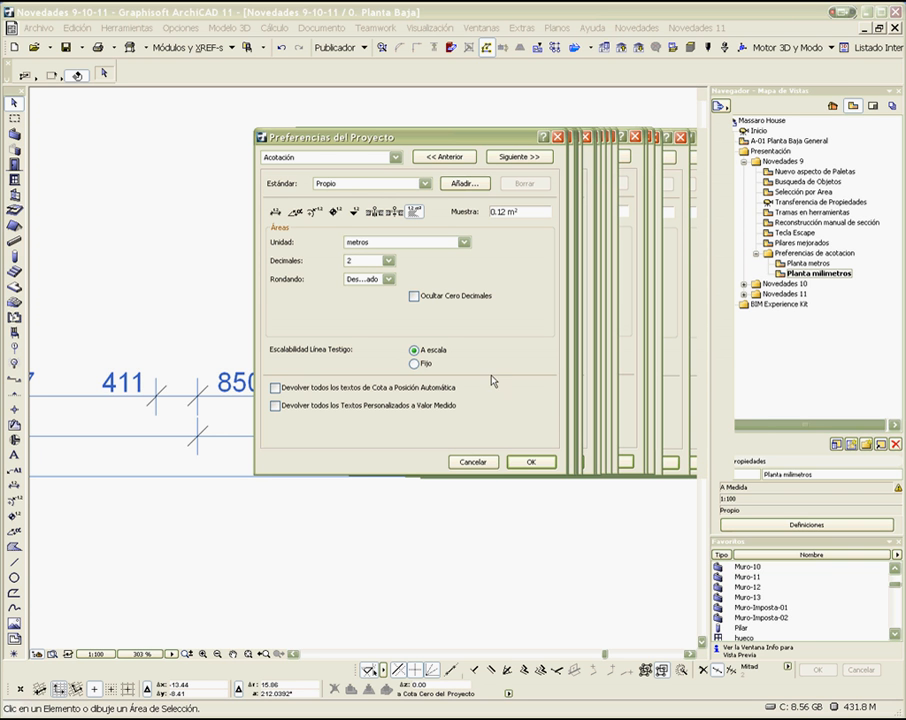
pyautogui.click(478, 464)
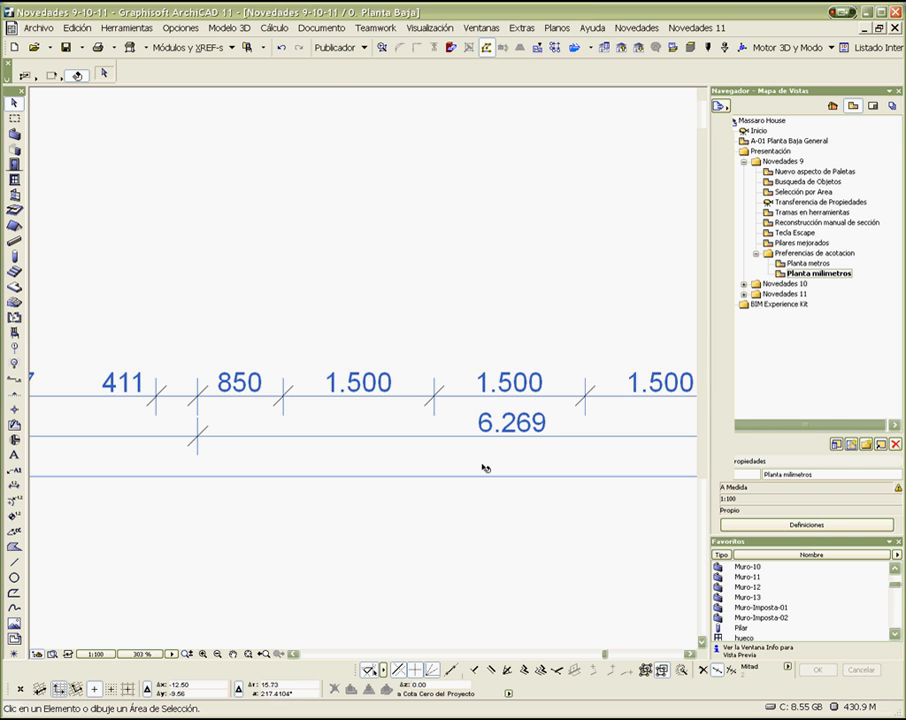
# Return to the Planta metros view to check its dimensions, and open the Inicio 3D view
pyautogui.doubleClick(810, 263)
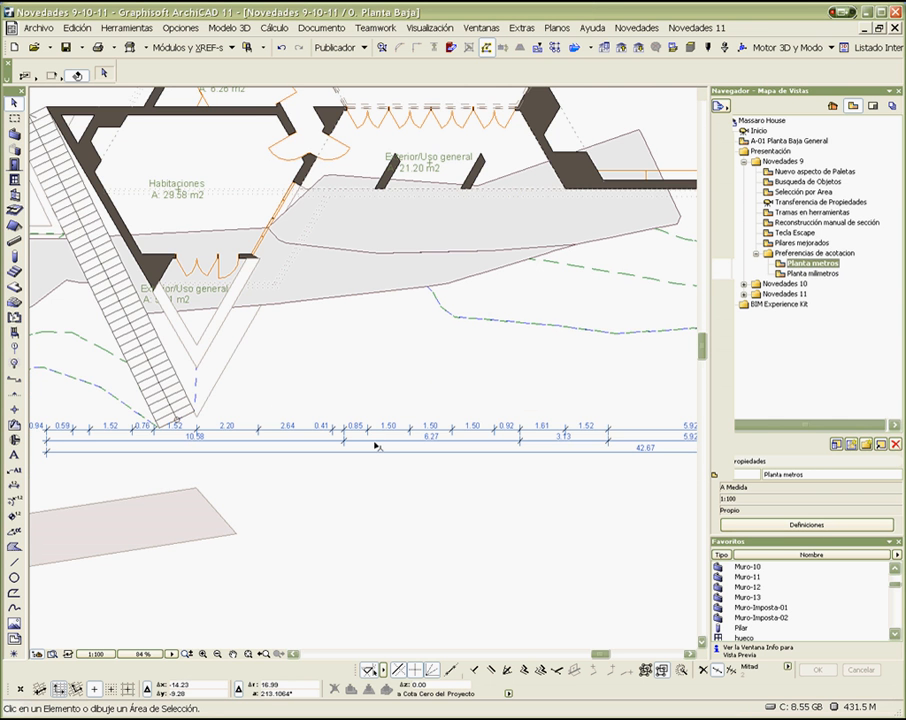
pyautogui.click(375, 445)
pyautogui.click(354, 372)
pyautogui.click(393, 398)
pyautogui.click(760, 131)
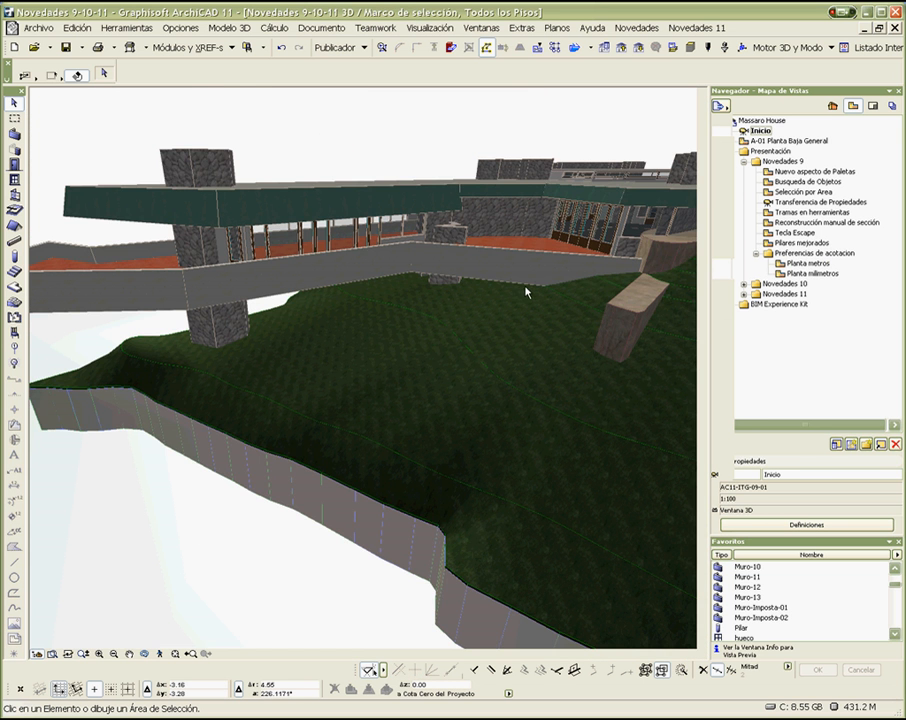